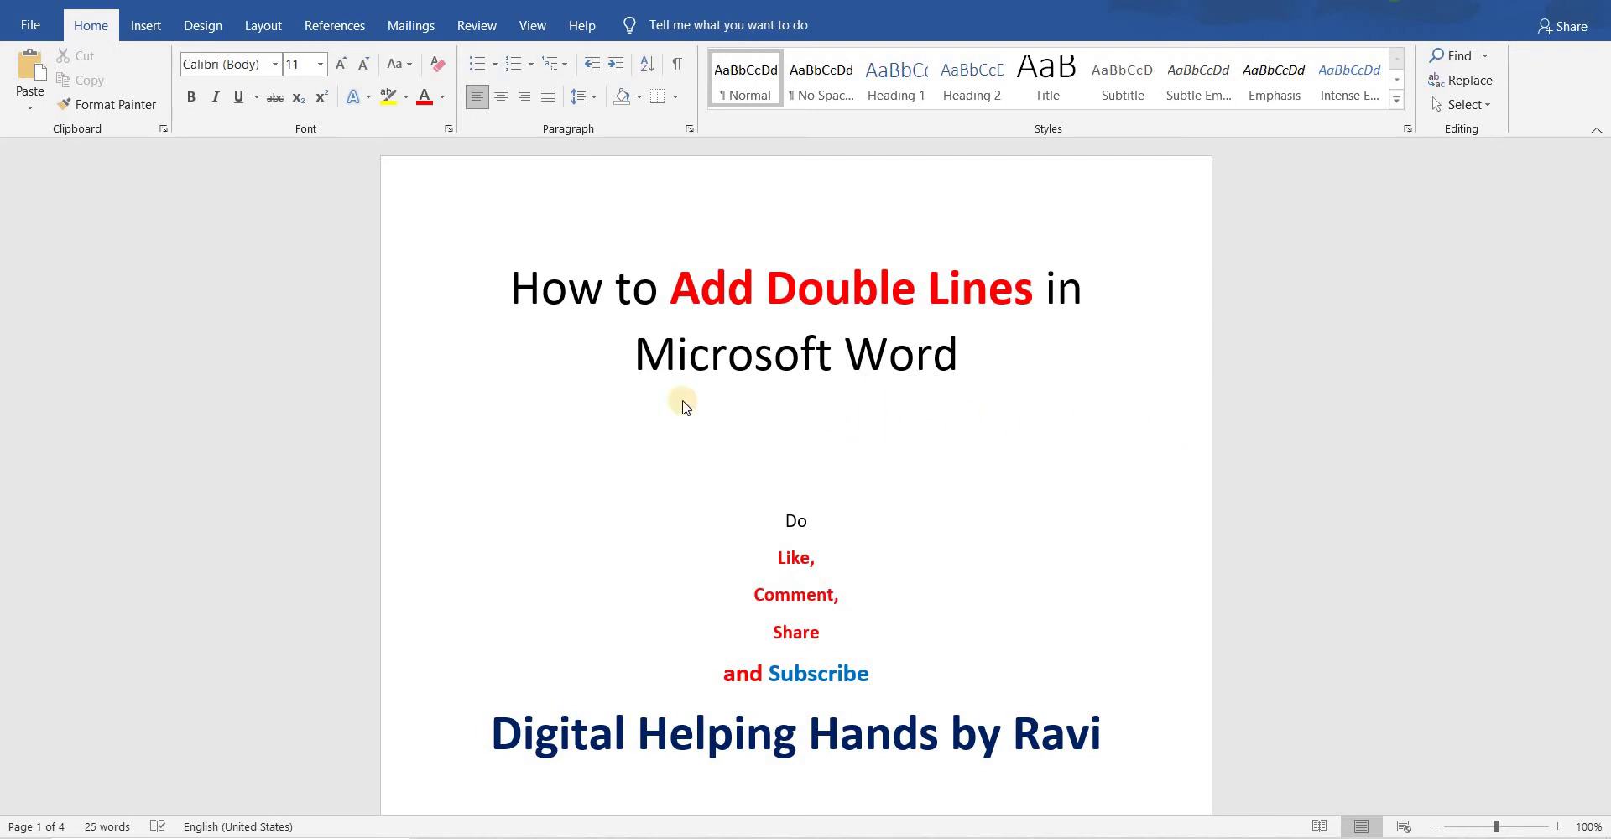
AutoFormat === into a gray border line under the title, with an empty paragraph below
click(560, 478)
text(==)
text(=)
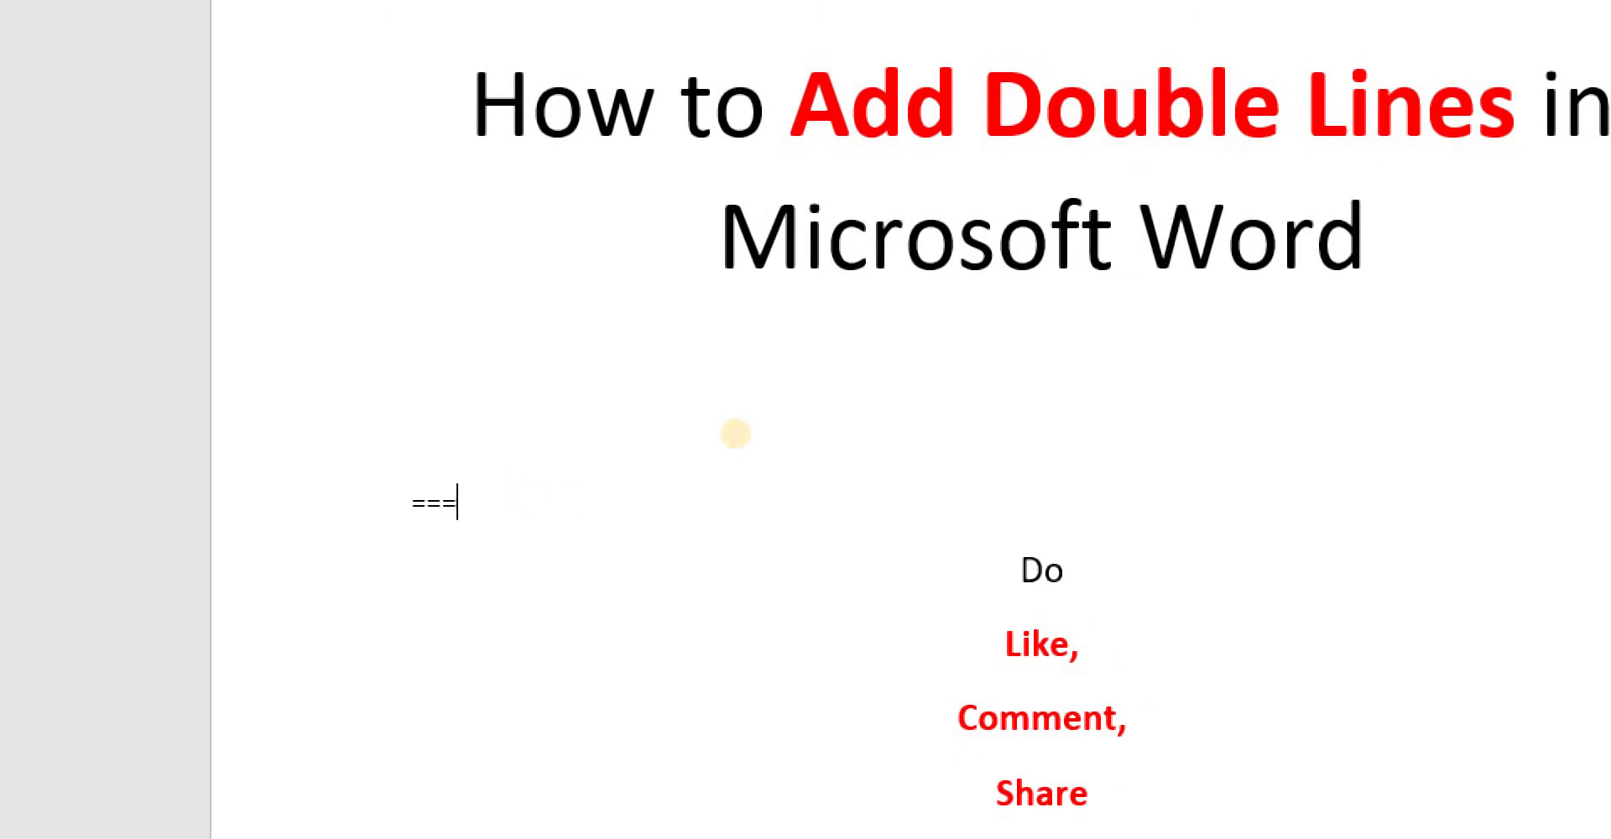
key(Return)
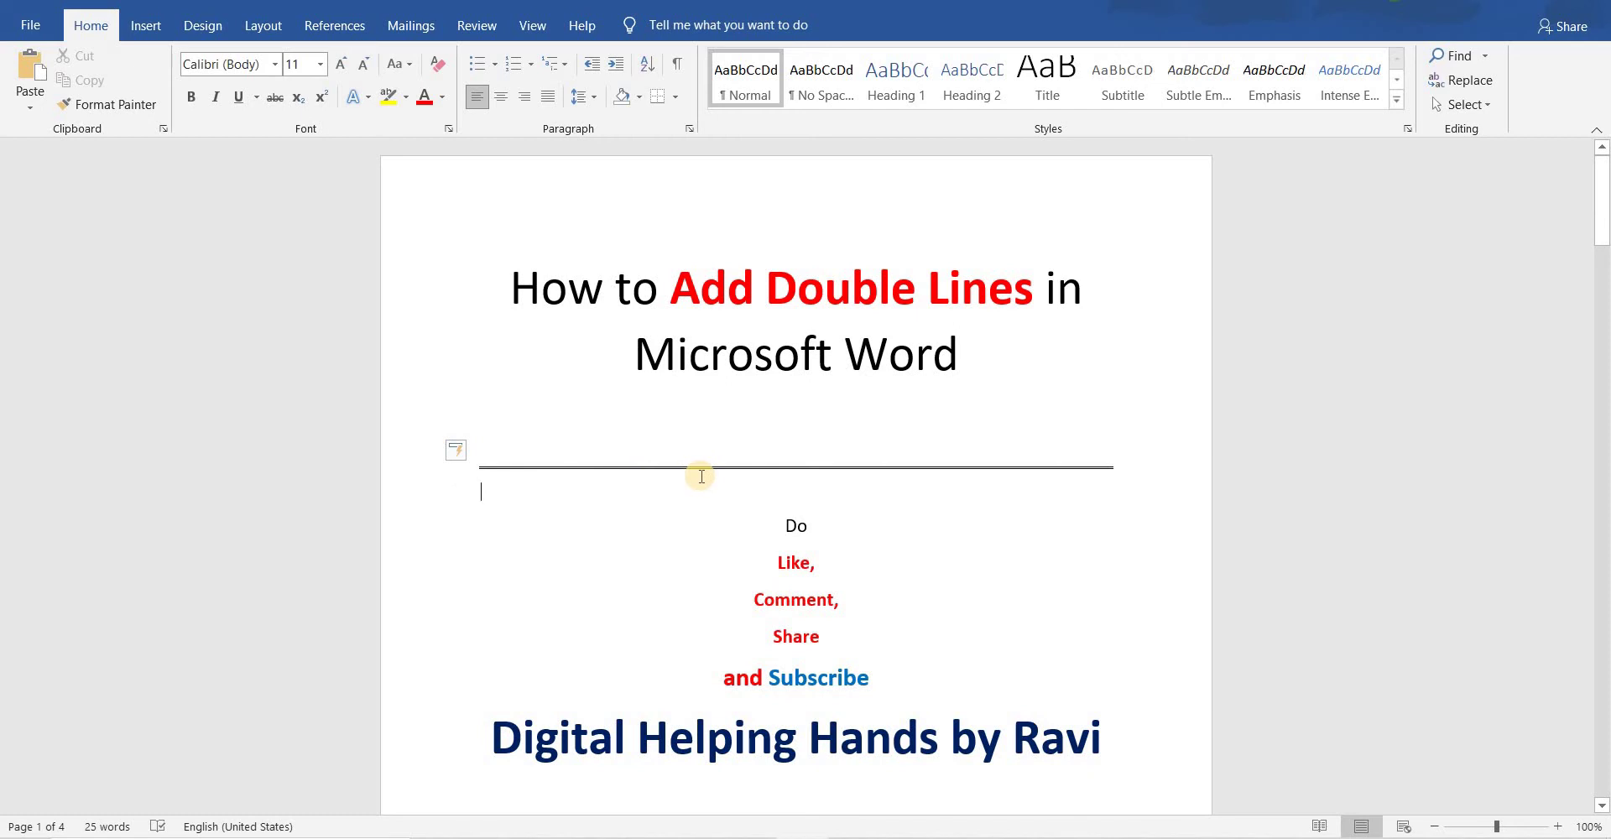
key(Return)
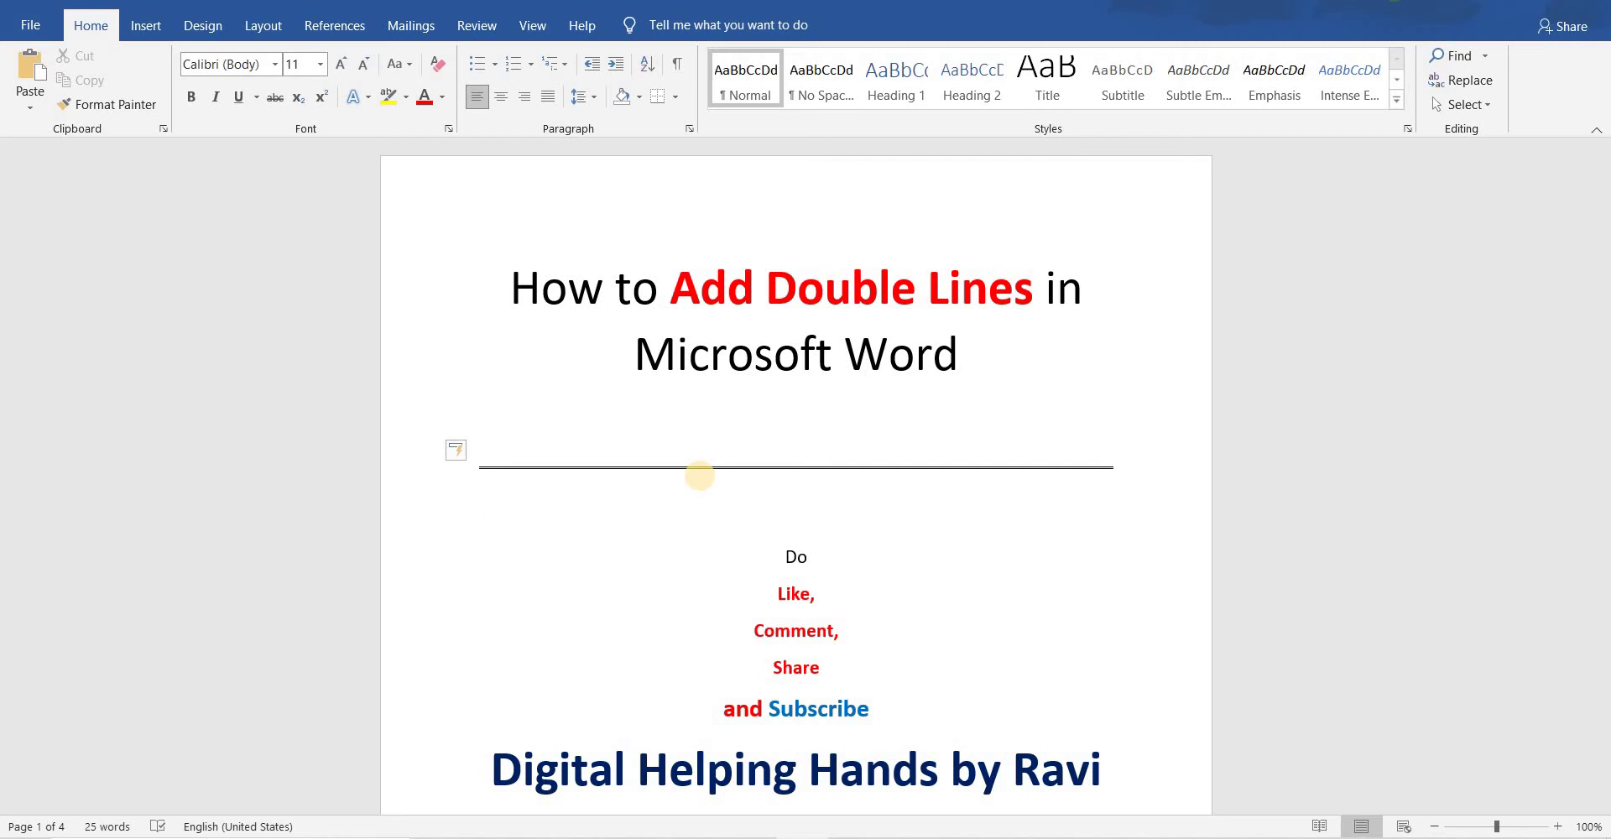
Draw a straight line shape about 15.69 cm wide across the page just below the border
click(145, 33)
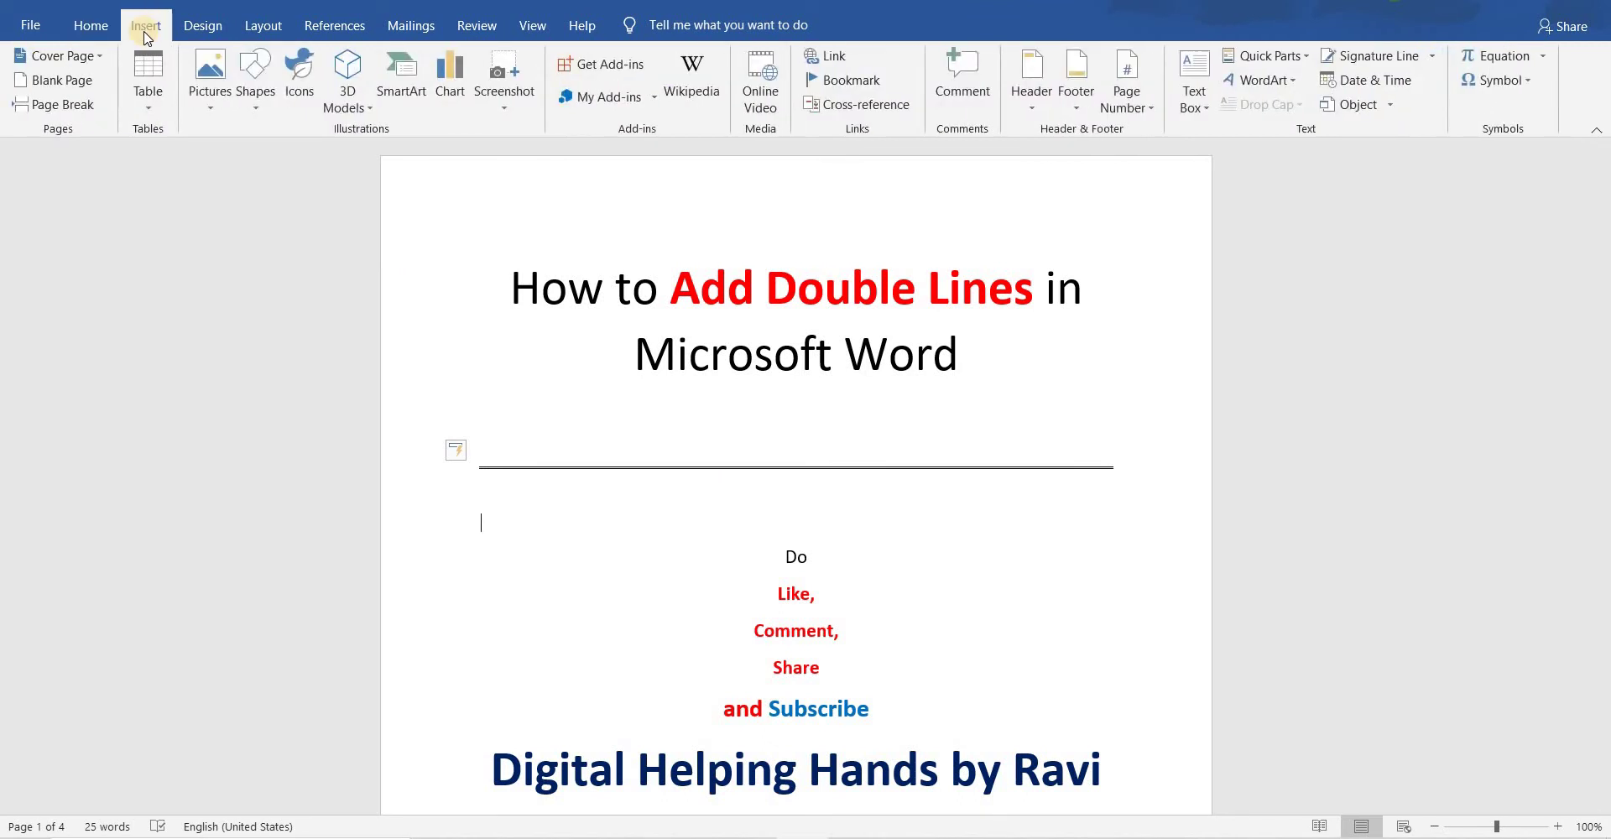
click(263, 109)
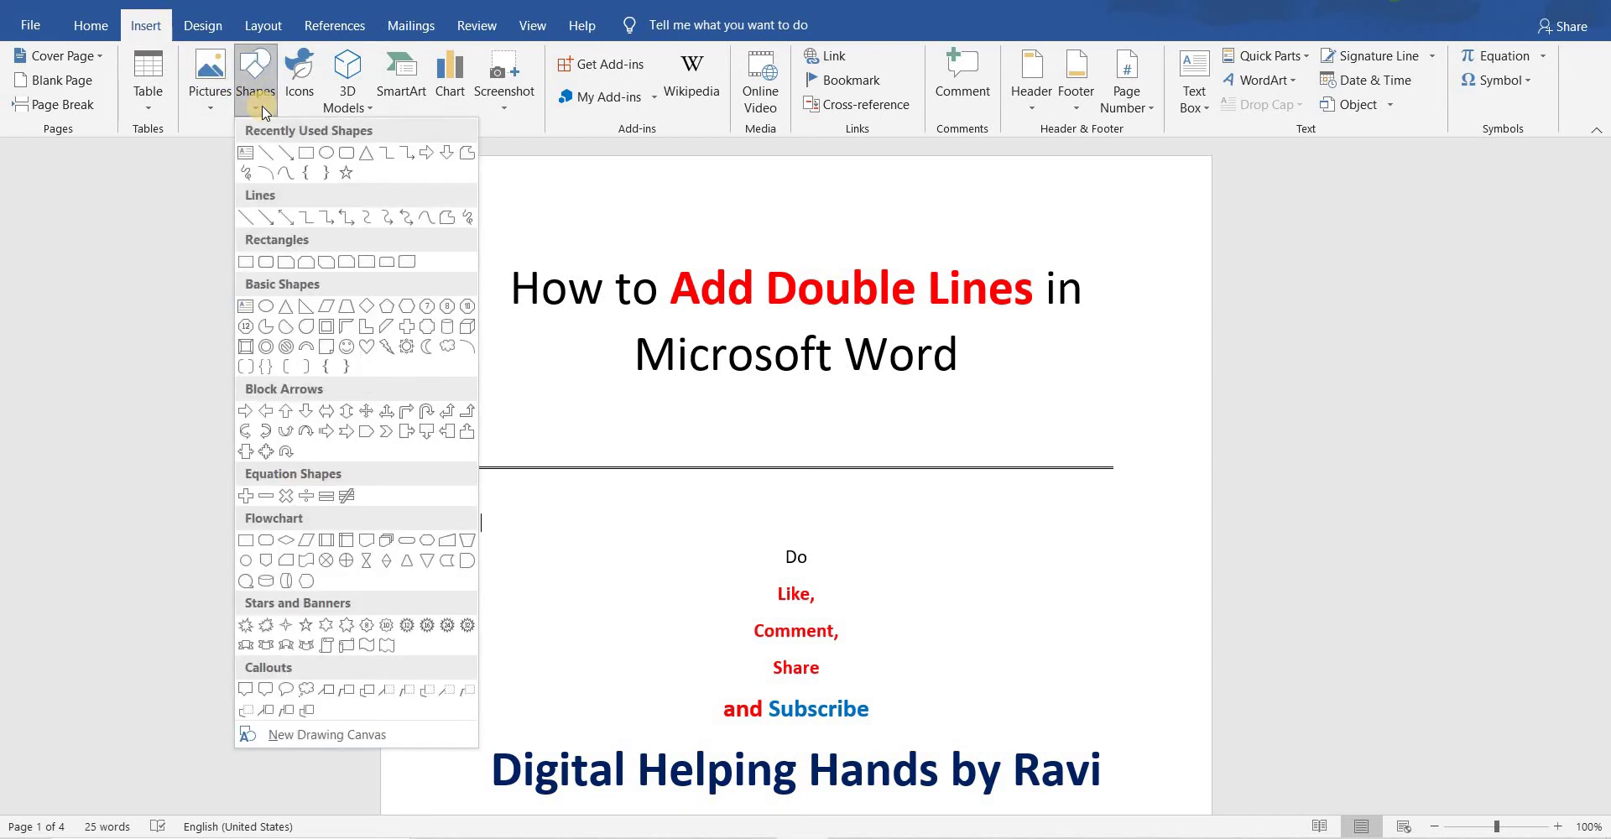
click(266, 154)
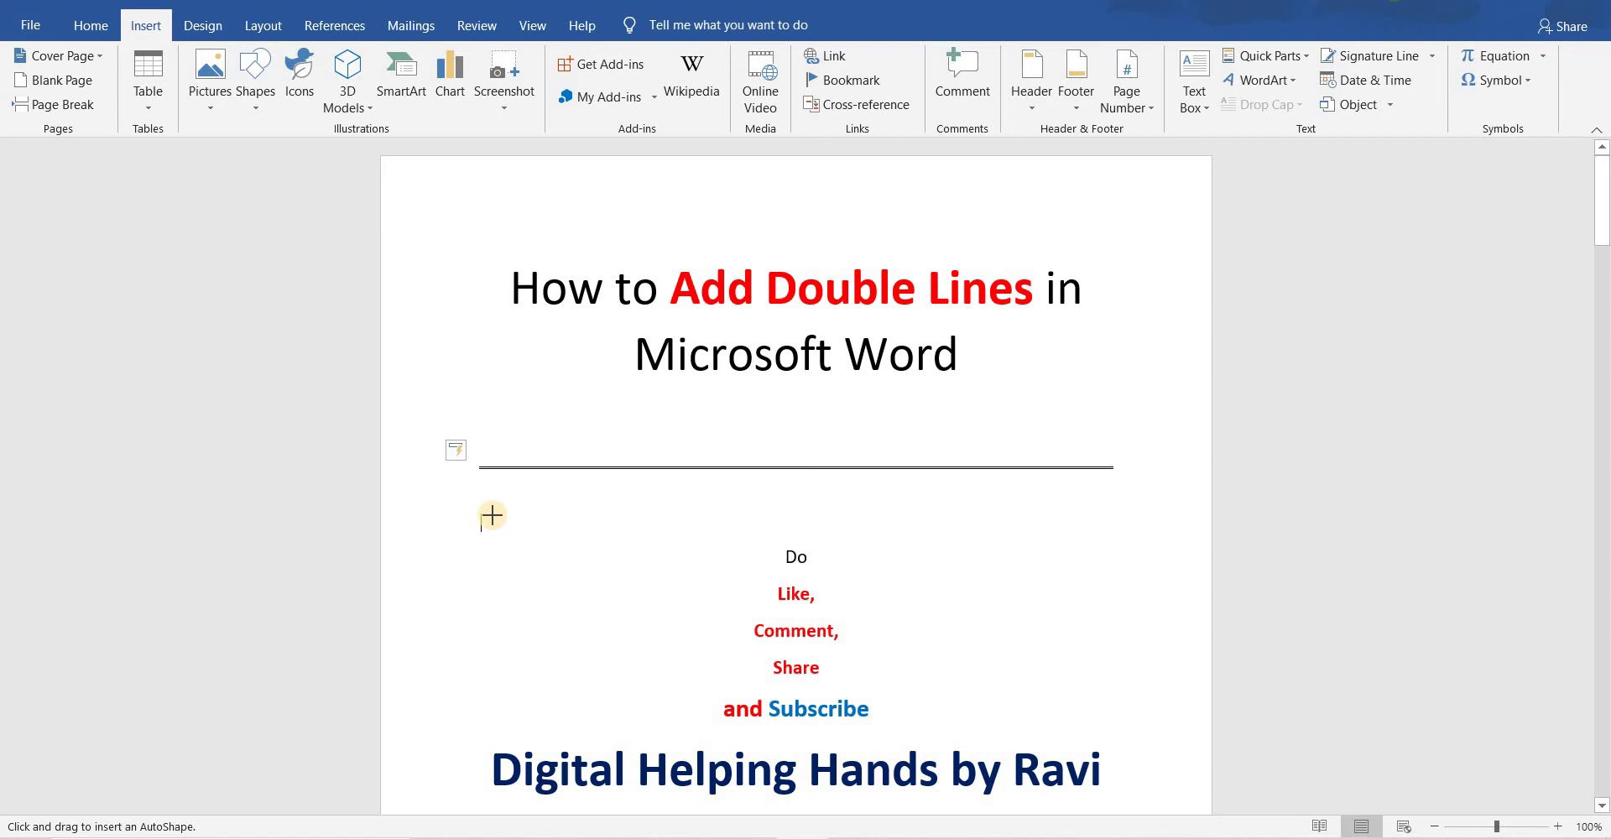
drag(488, 516, 1109, 526)
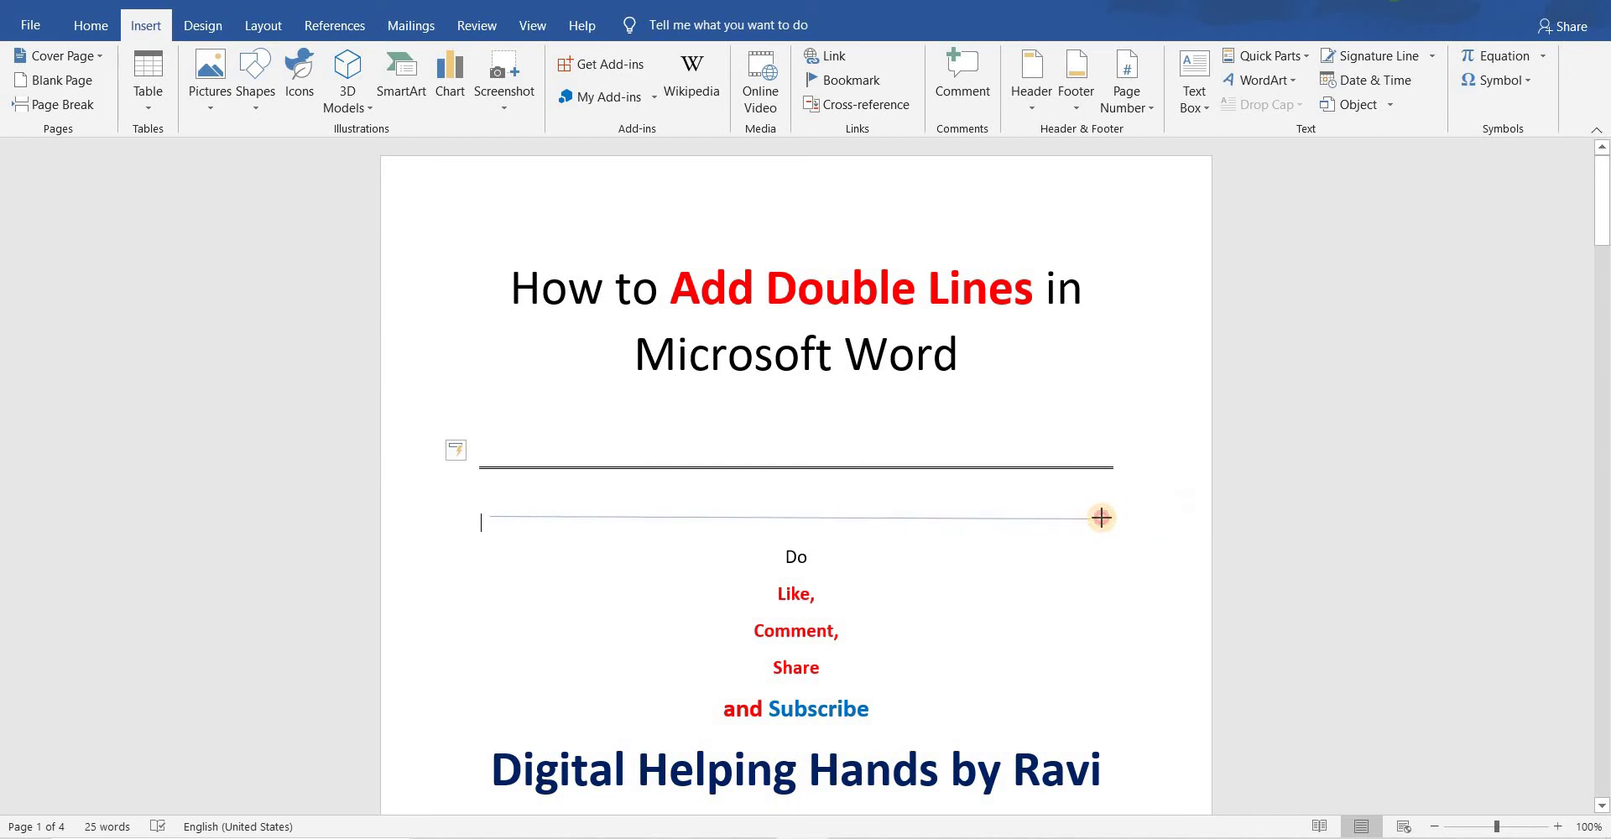
drag(1110, 527, 1119, 517)
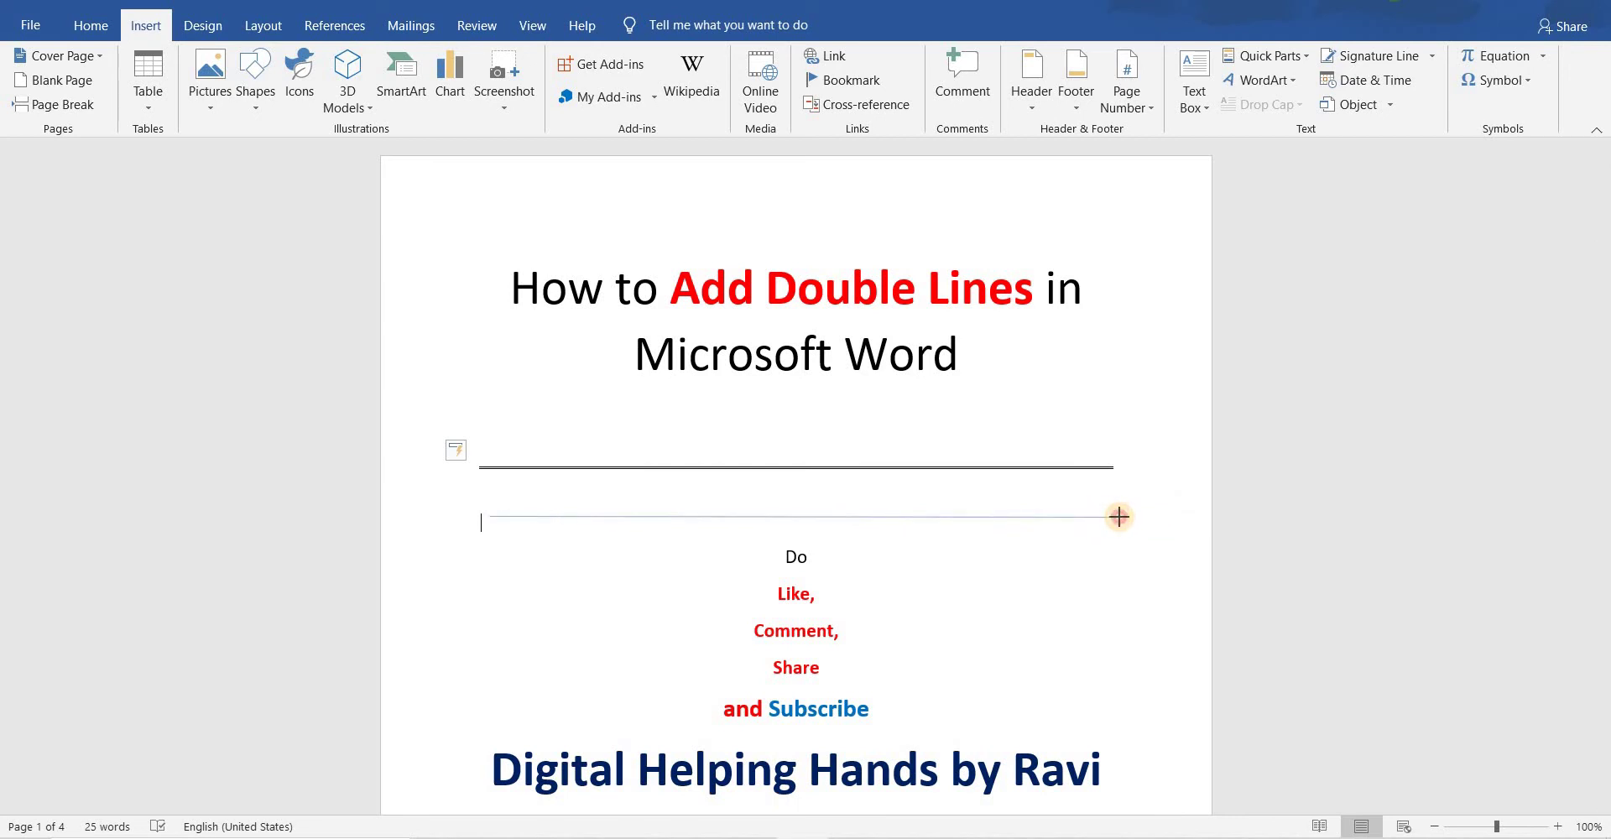
drag(1119, 517, 1124, 517)
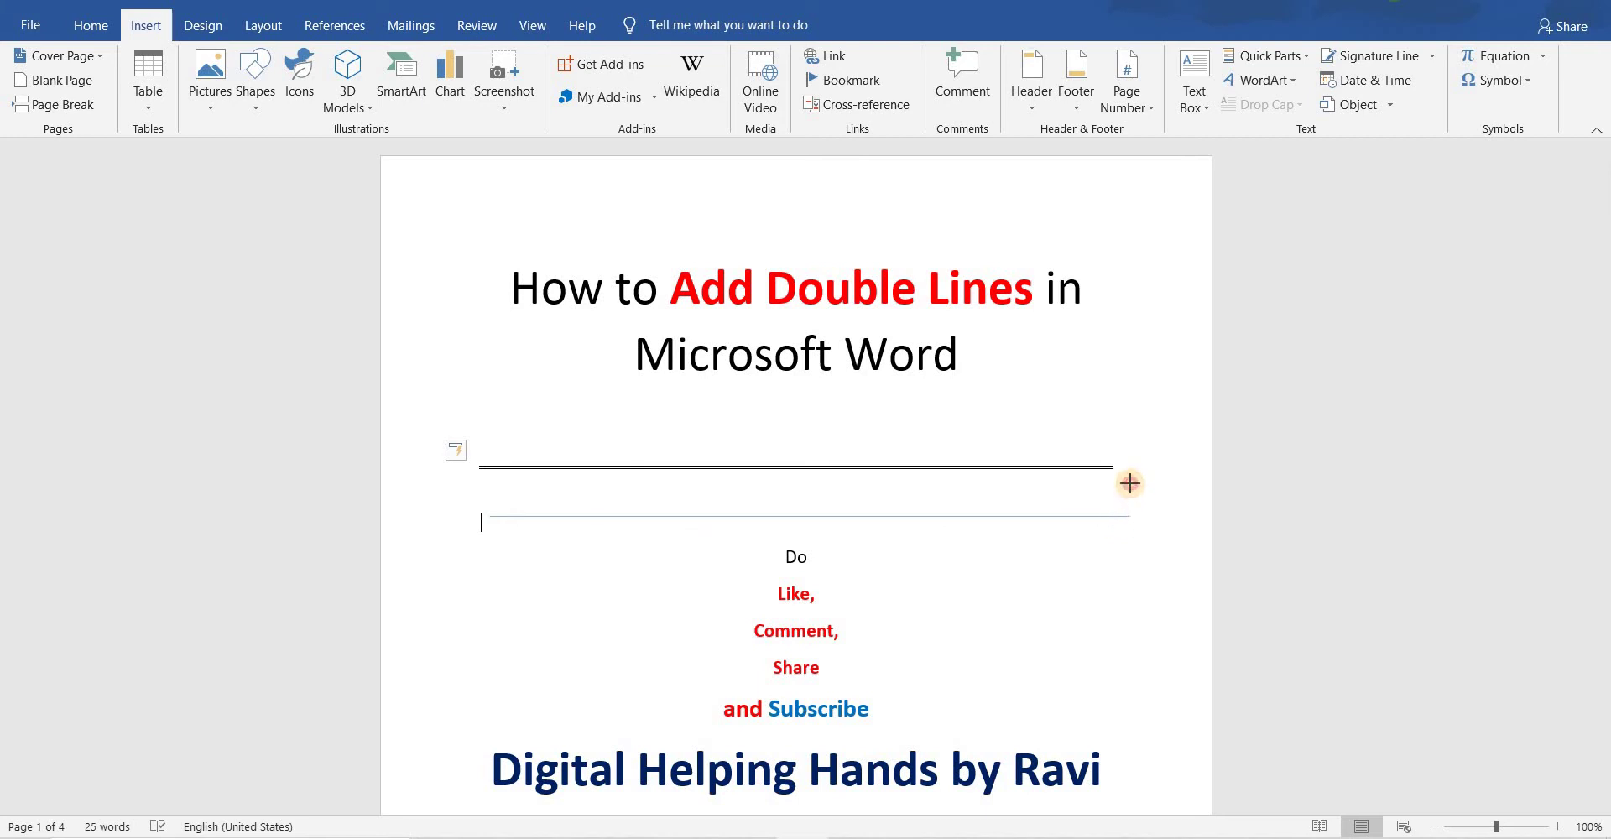
drag(1129, 517, 1110, 525)
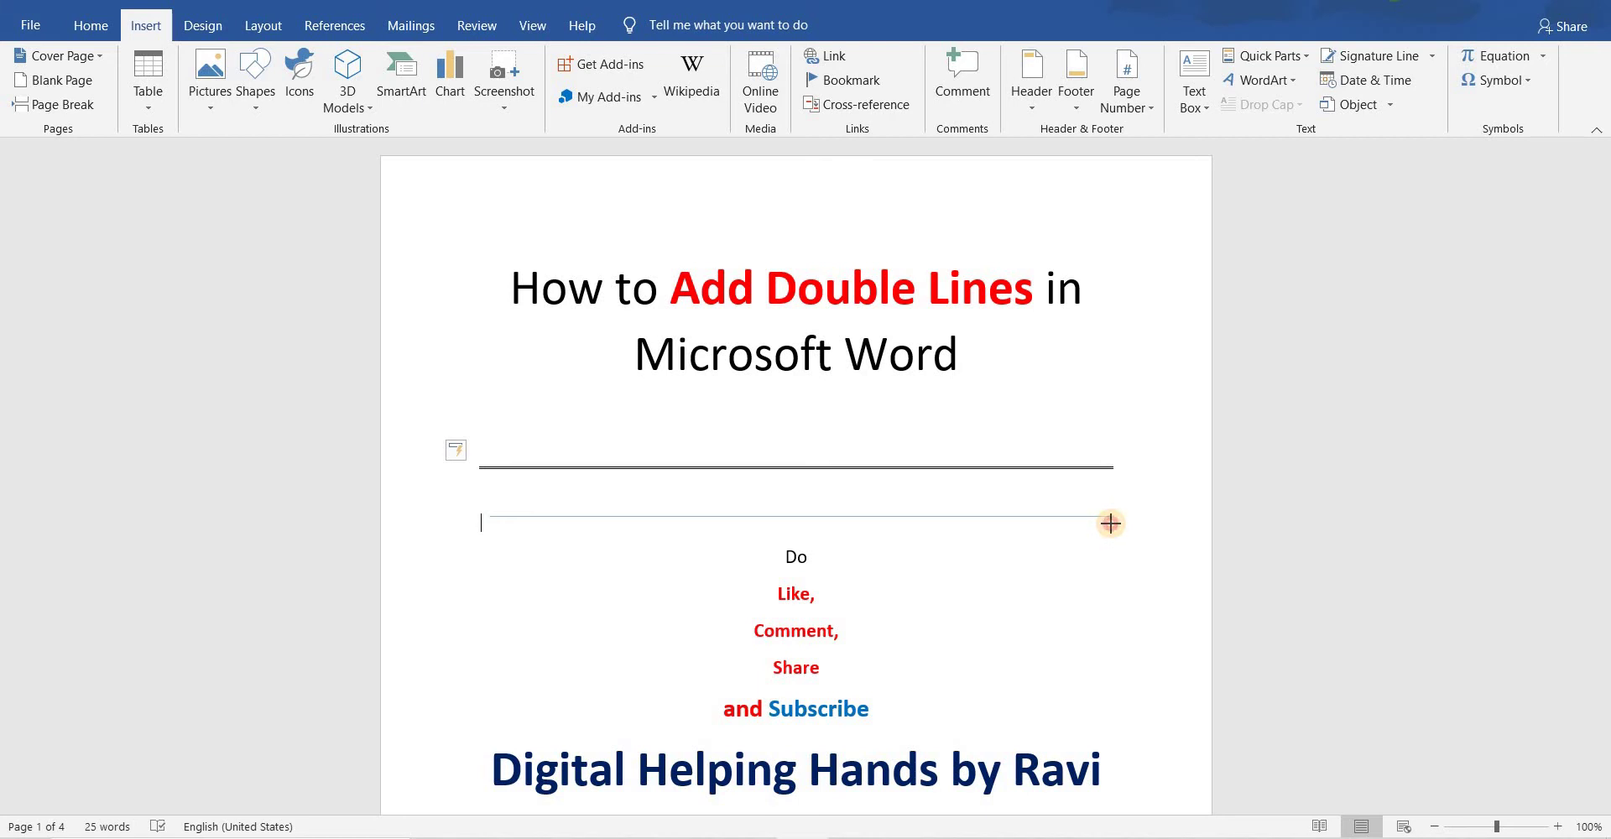
drag(1111, 524, 1111, 524)
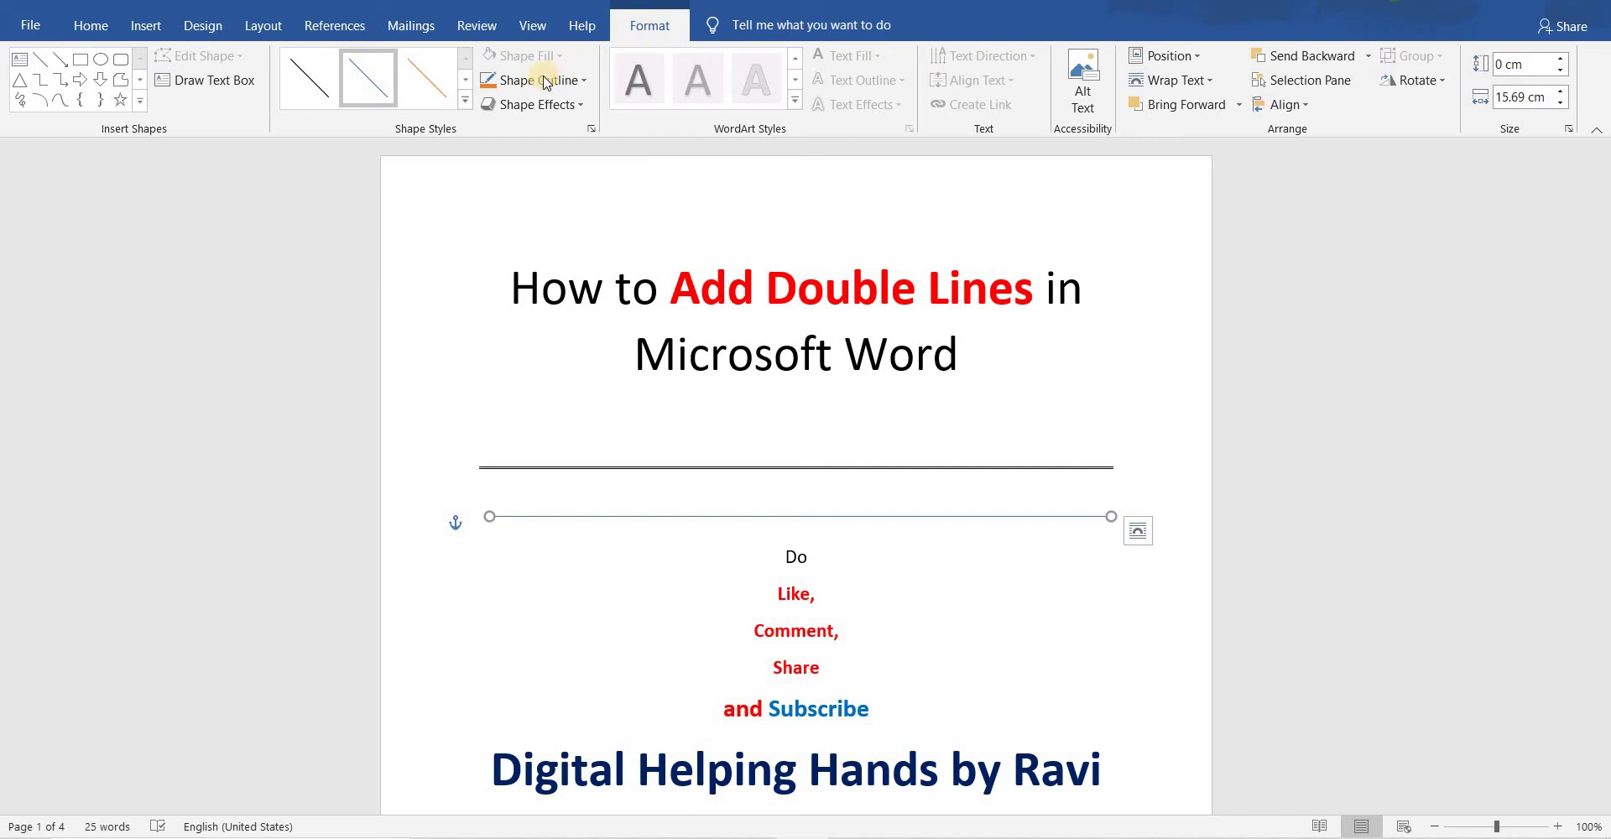
Apply the Intense Line - Dark 1 shape style and an Orange, Accent 2 outline to the line
click(465, 101)
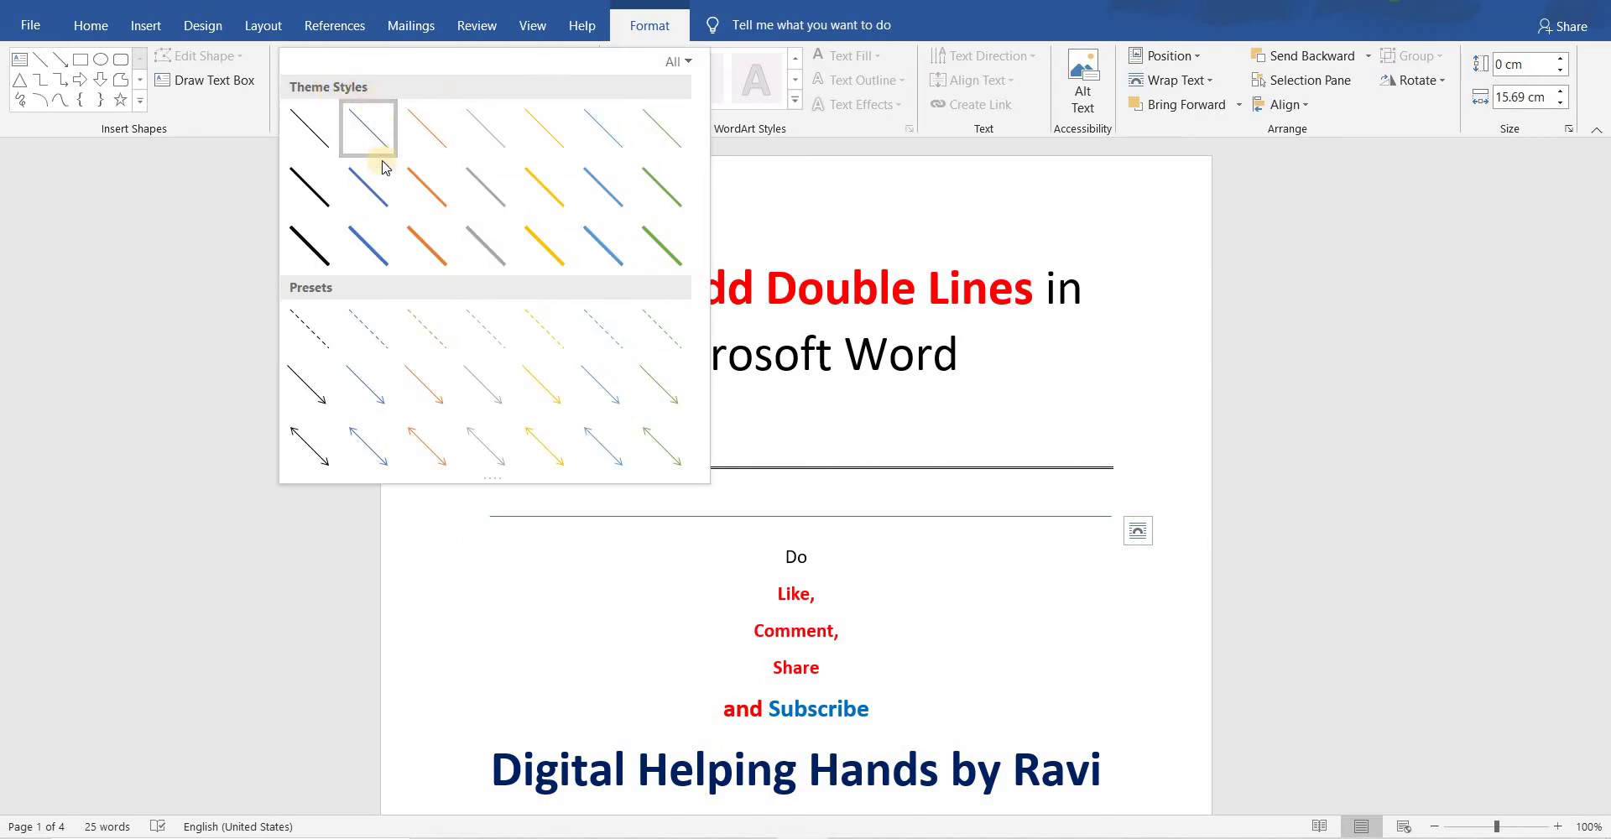
click(309, 252)
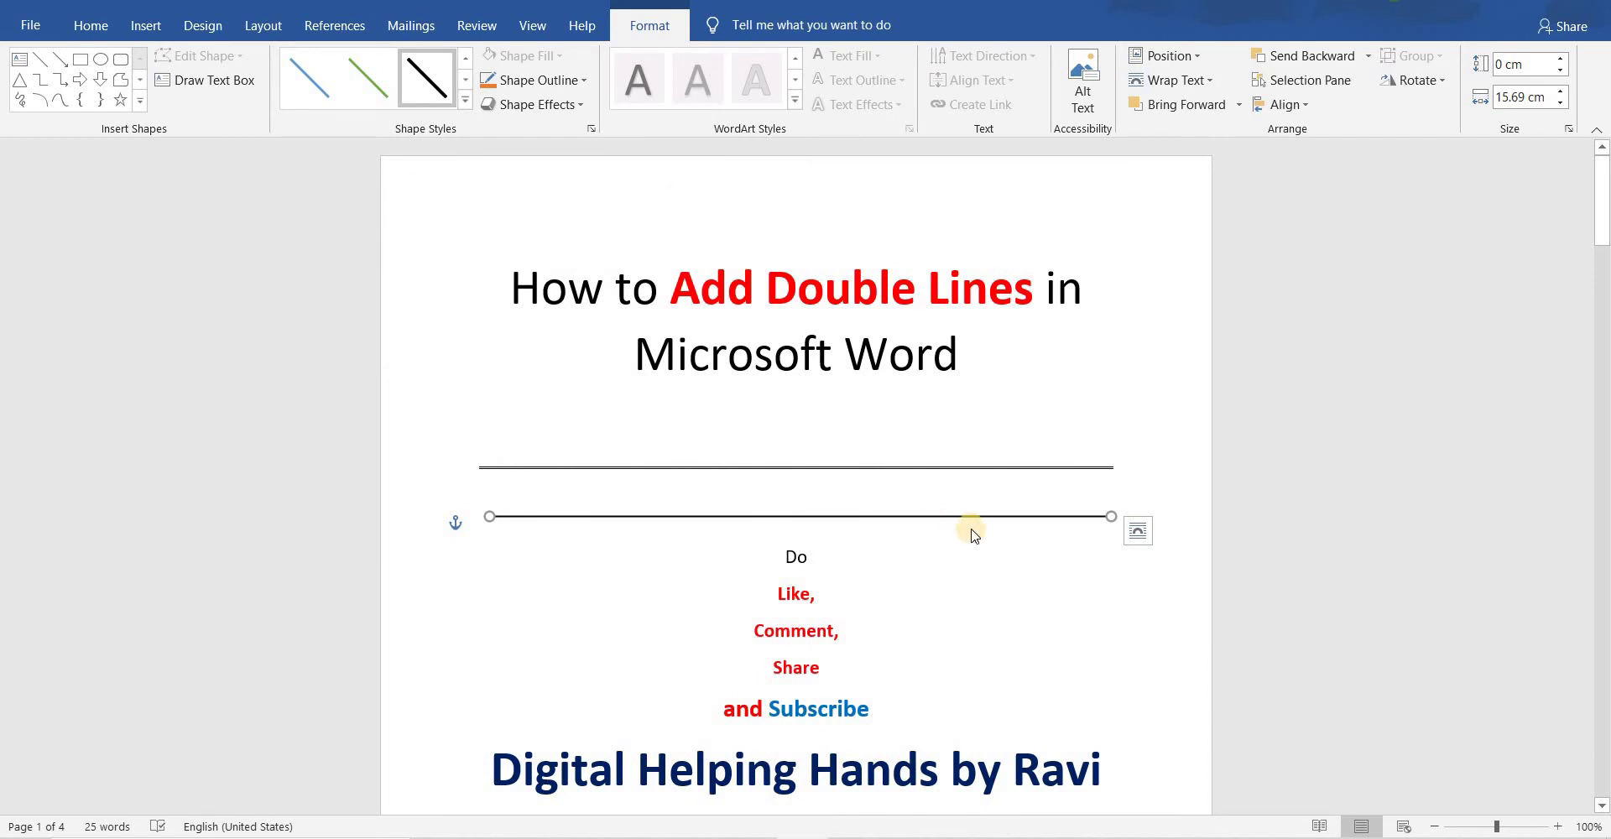
click(586, 82)
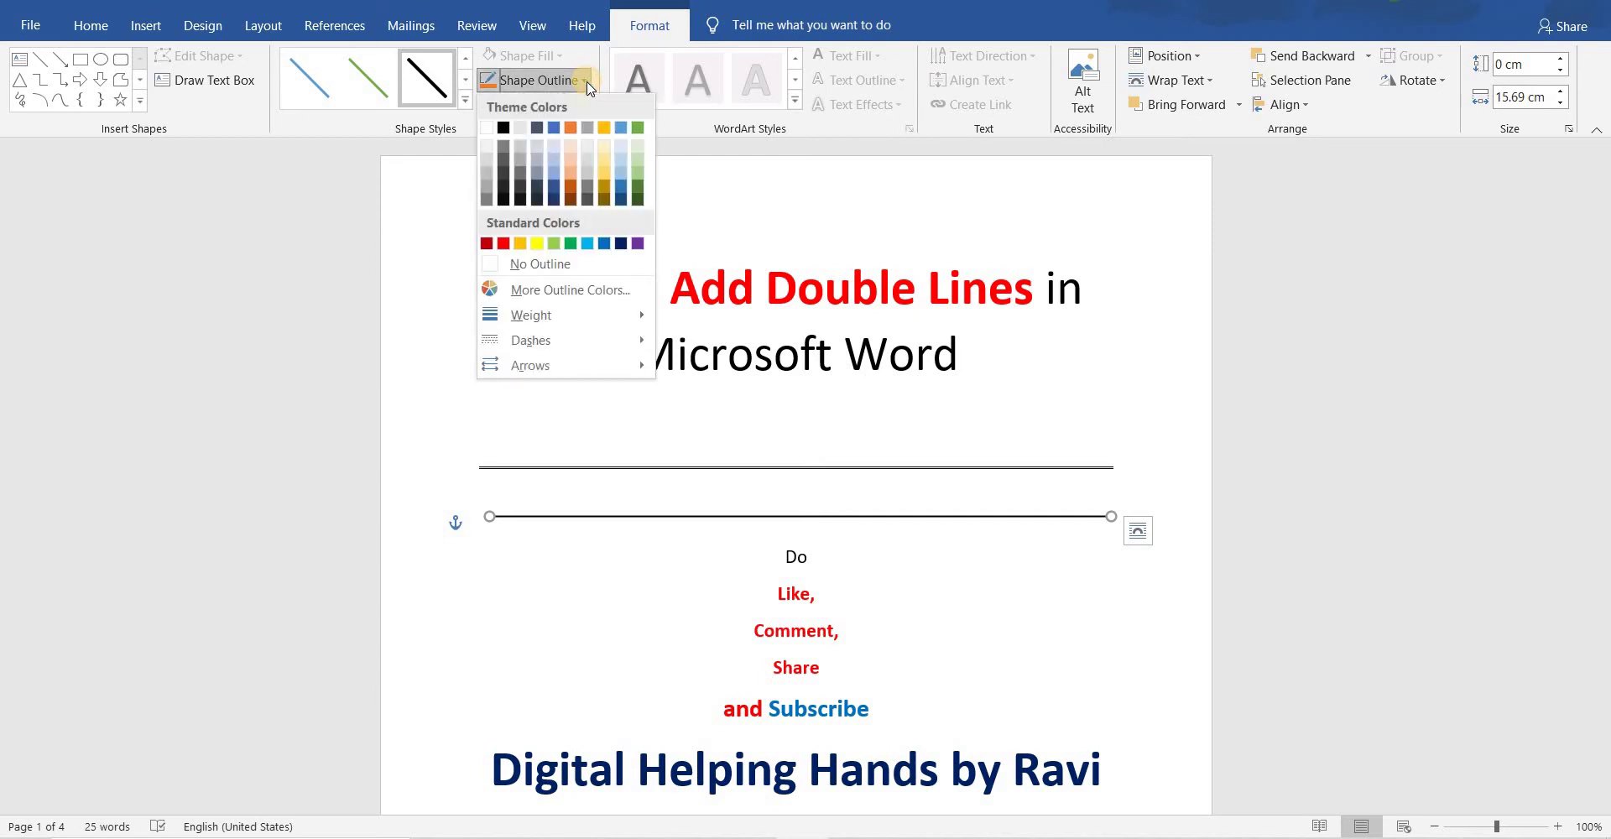
click(572, 128)
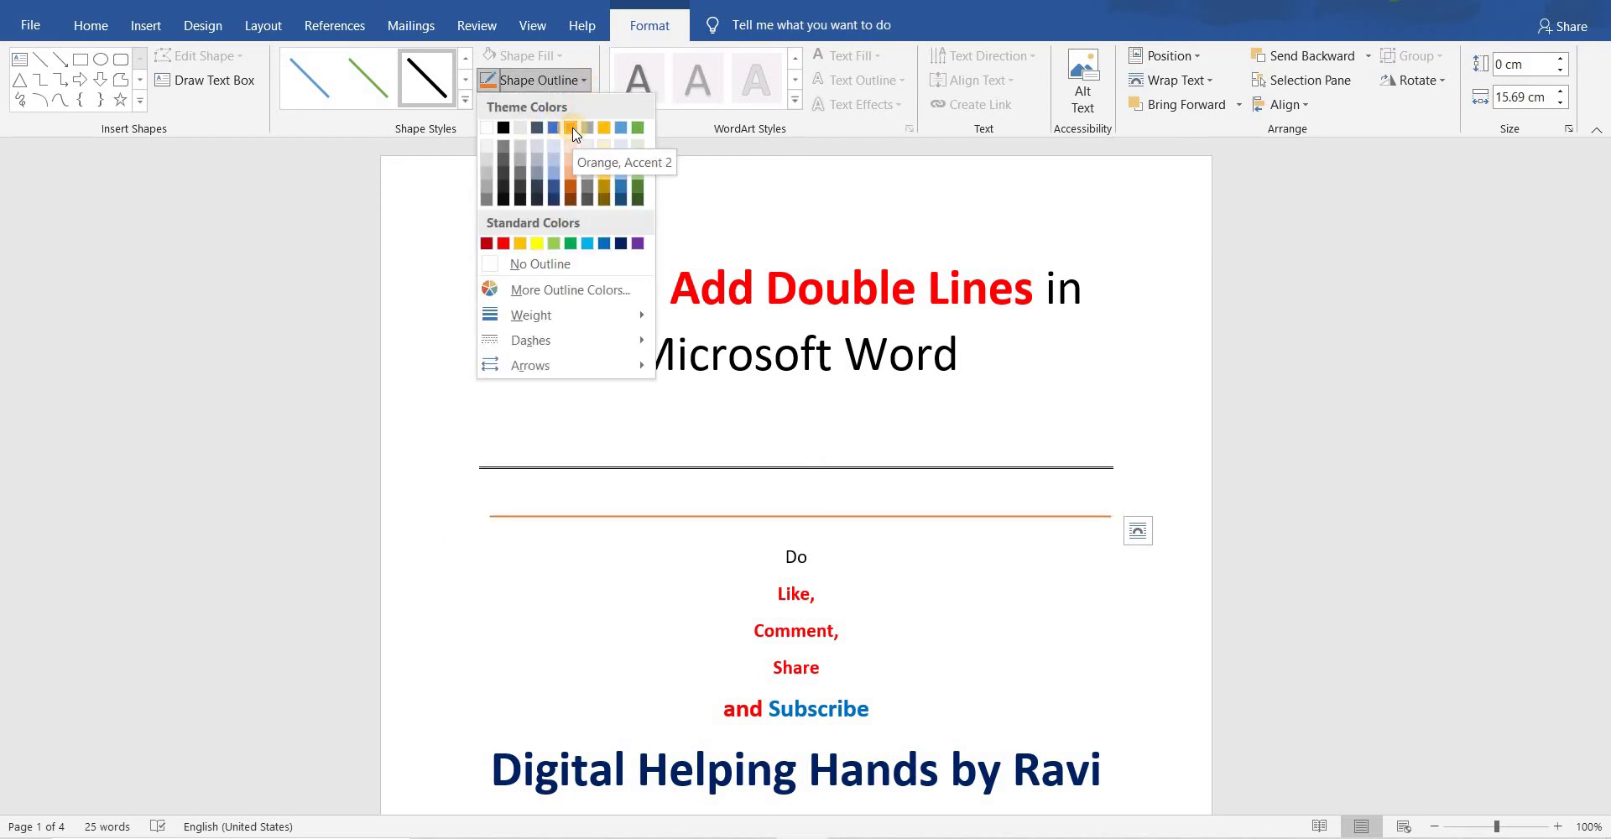
click(583, 82)
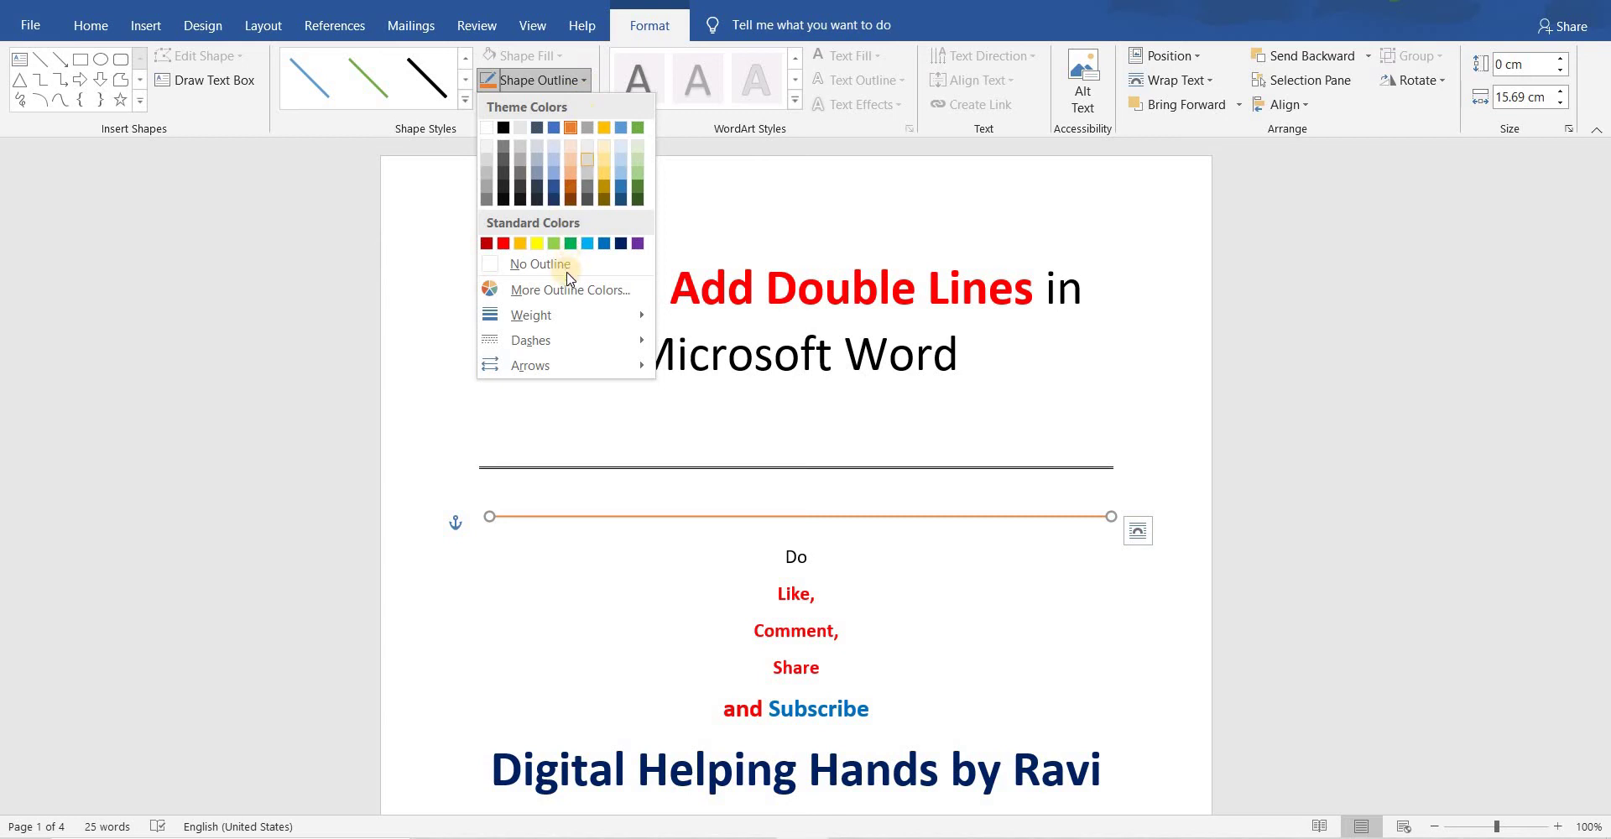
mouse_move(569, 324)
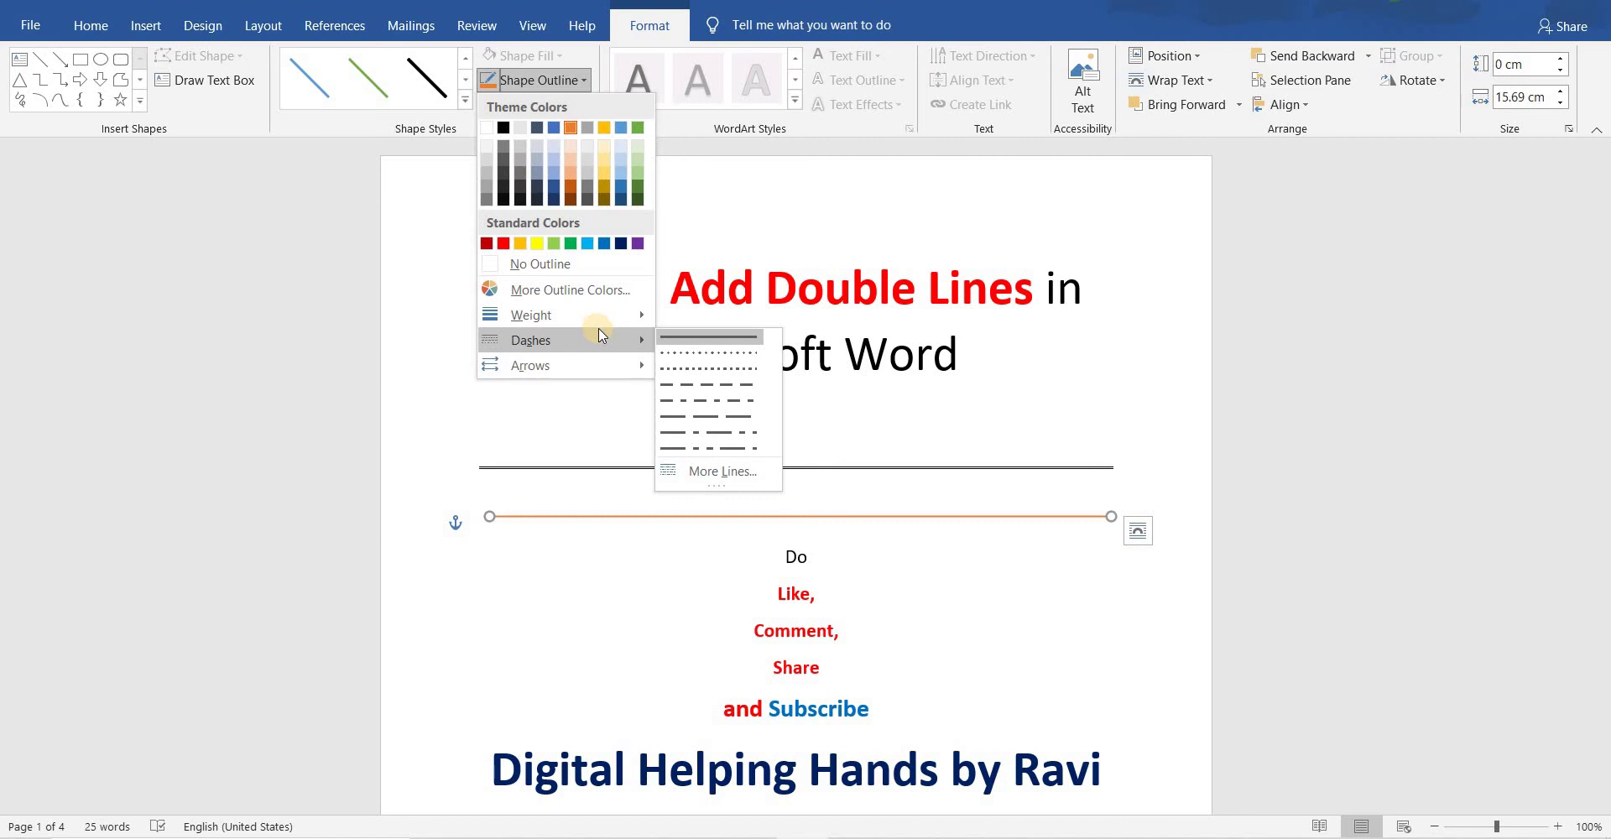
Set the orange line's compound type to Double in the Format Shape pane
click(721, 473)
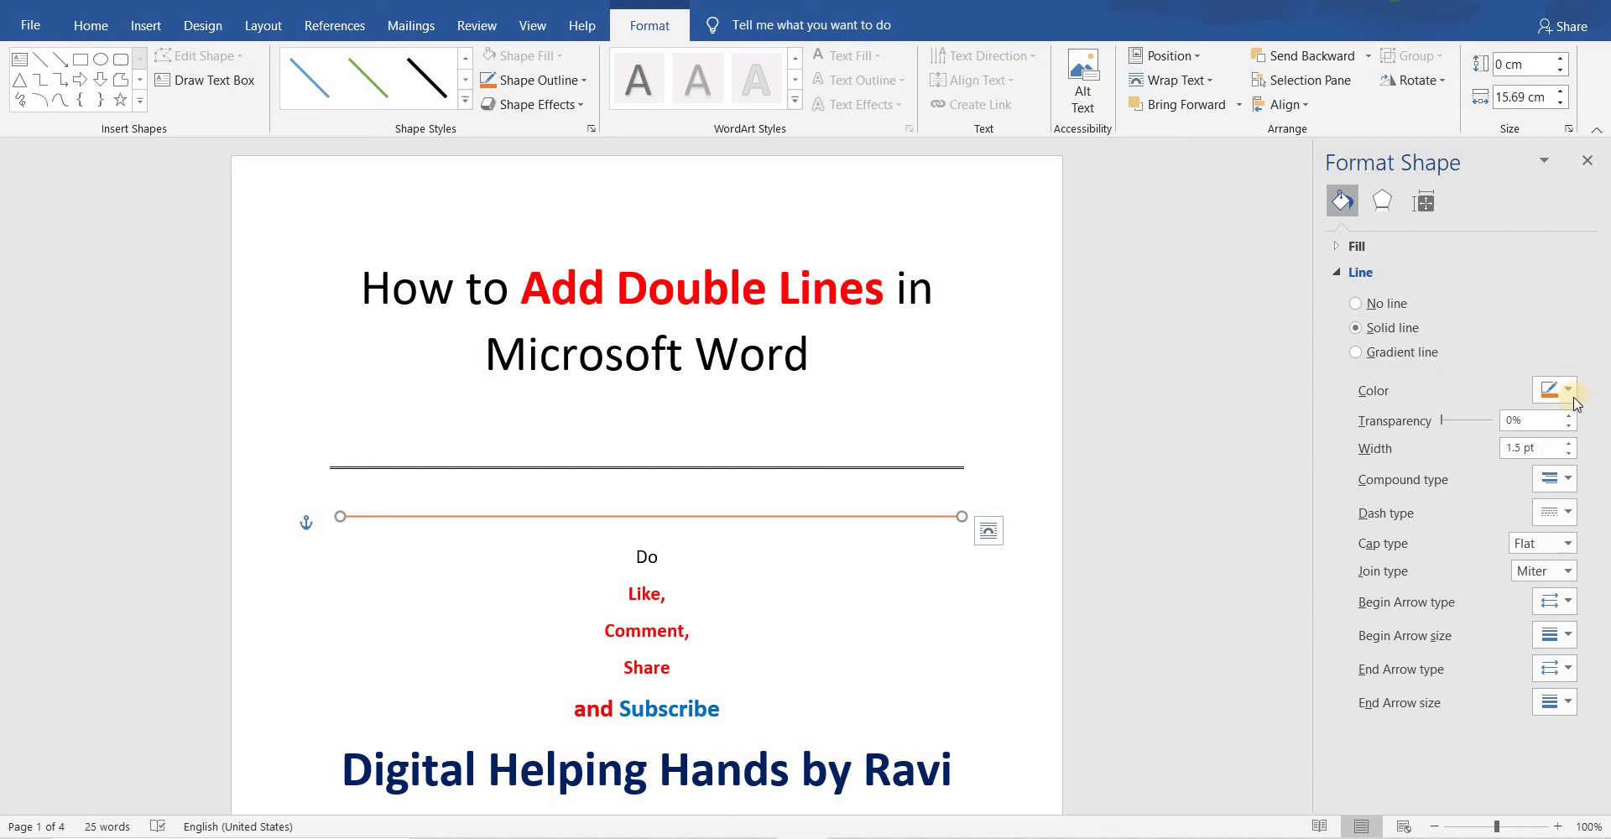
click(1569, 487)
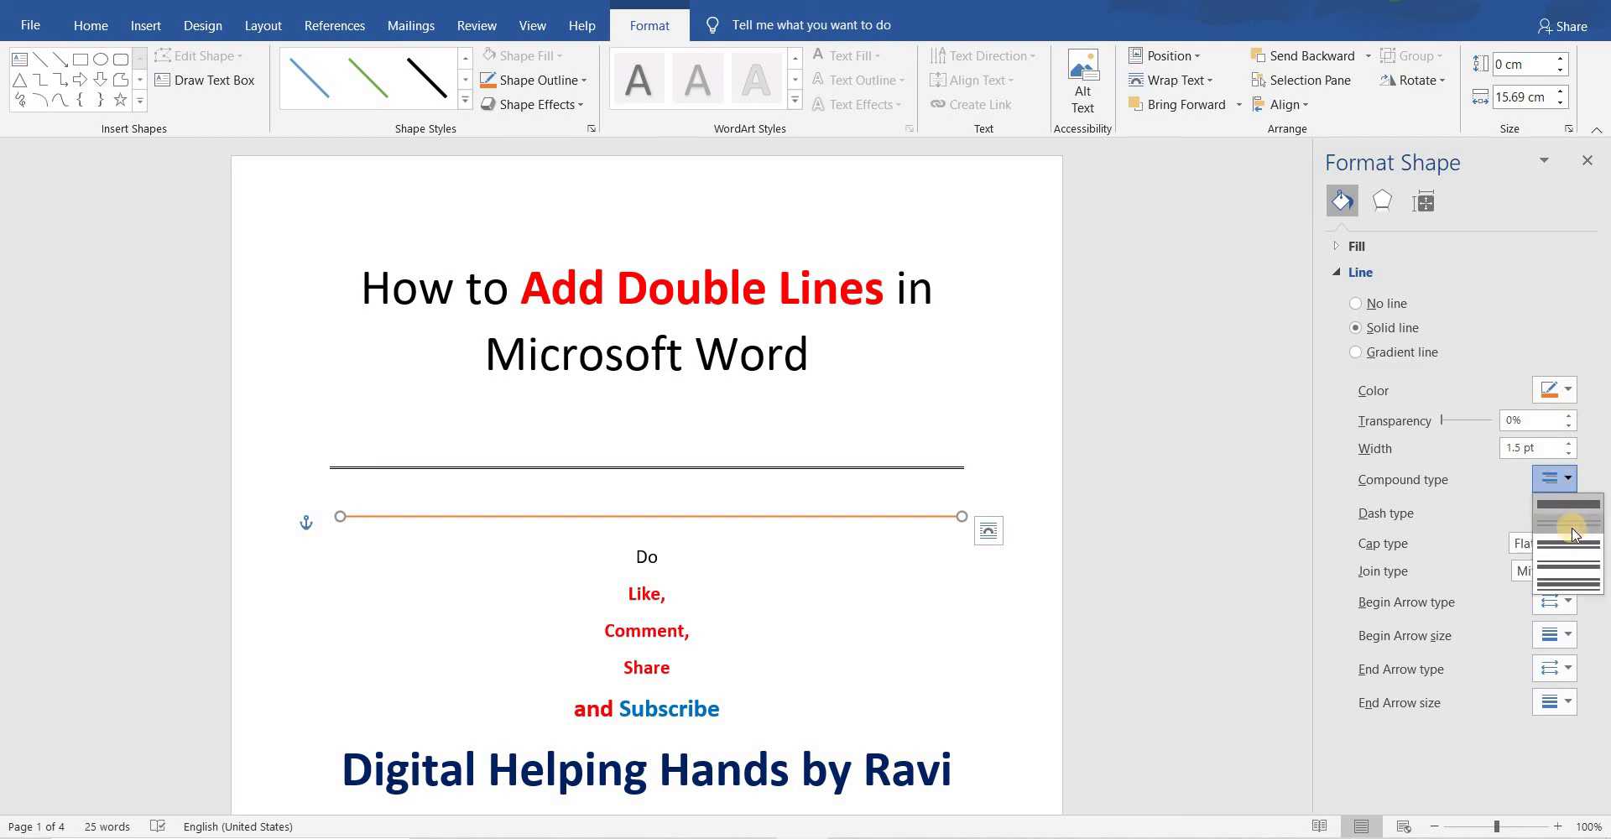
click(1572, 533)
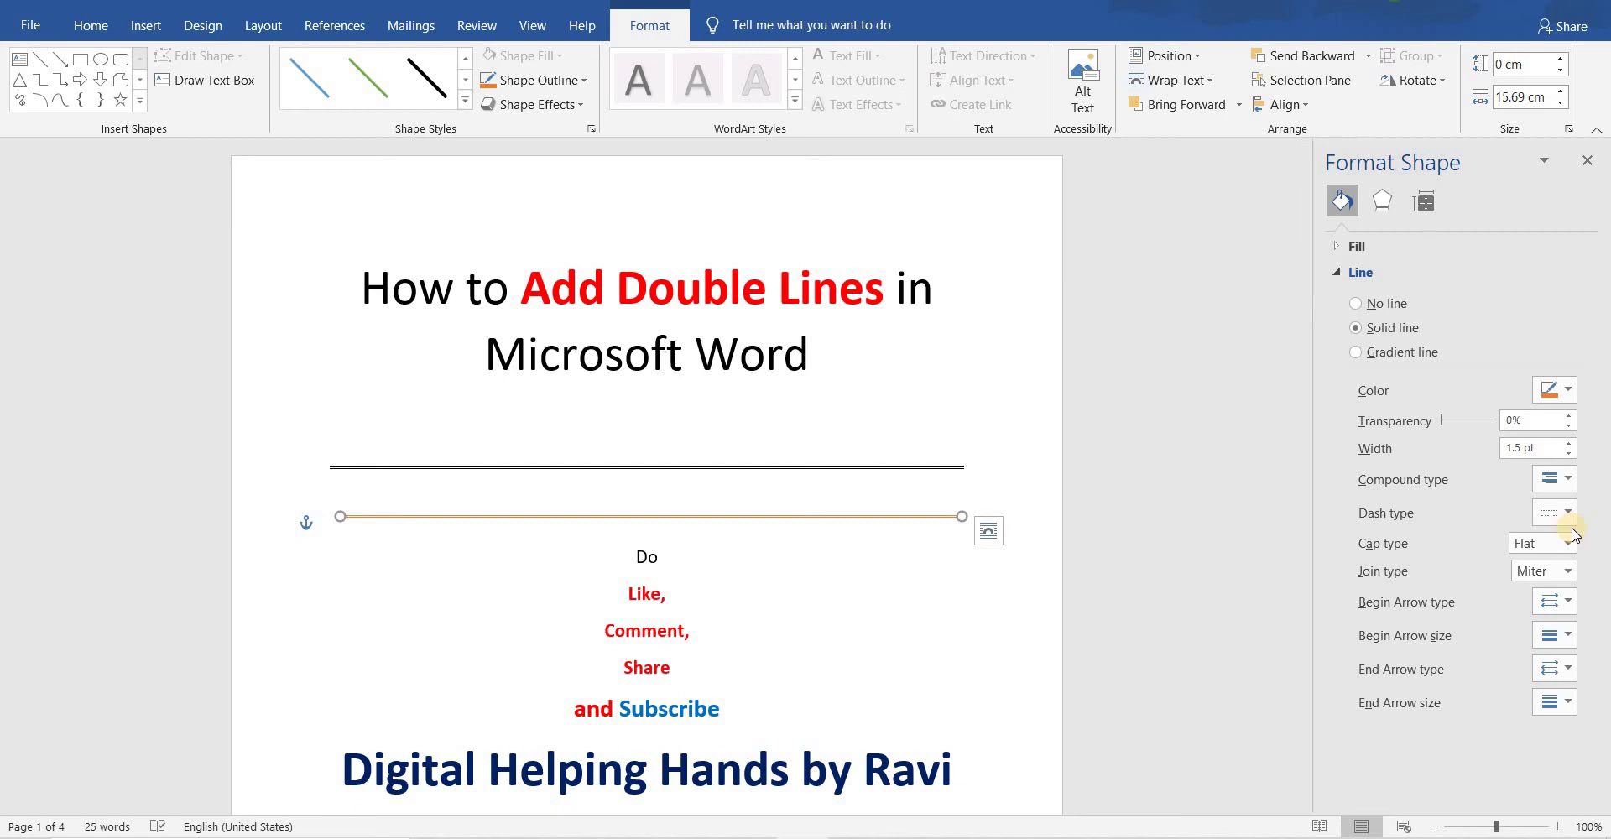
Set the line's outline width to 6.5 pt with the Width spinner
click(1570, 444)
click(1570, 444)
click(1569, 444)
click(1570, 443)
click(1570, 444)
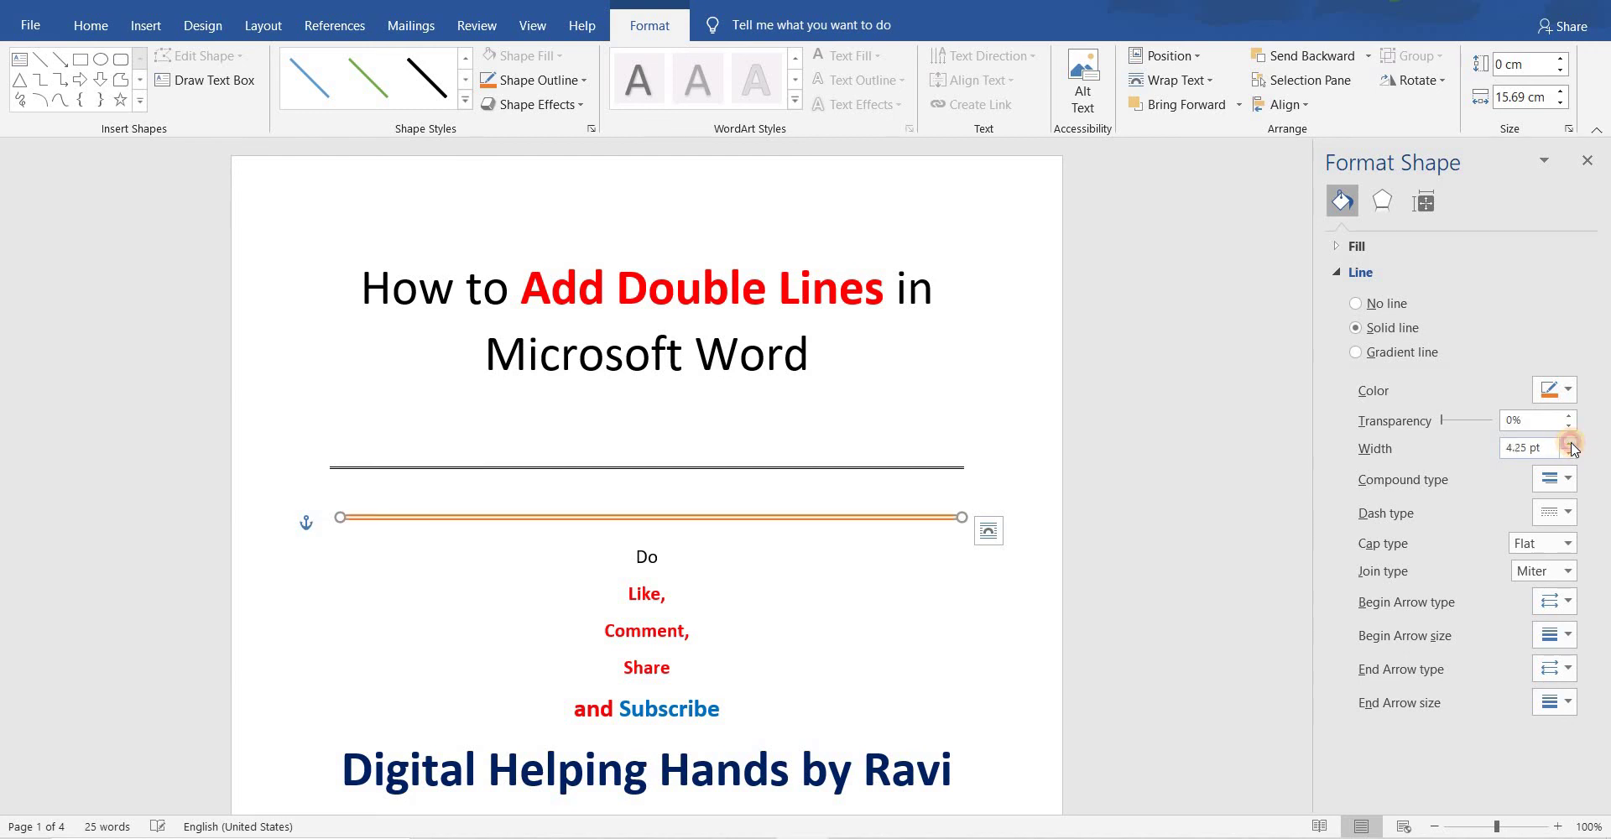
click(1571, 445)
click(1571, 445)
click(1571, 445)
click(1571, 445)
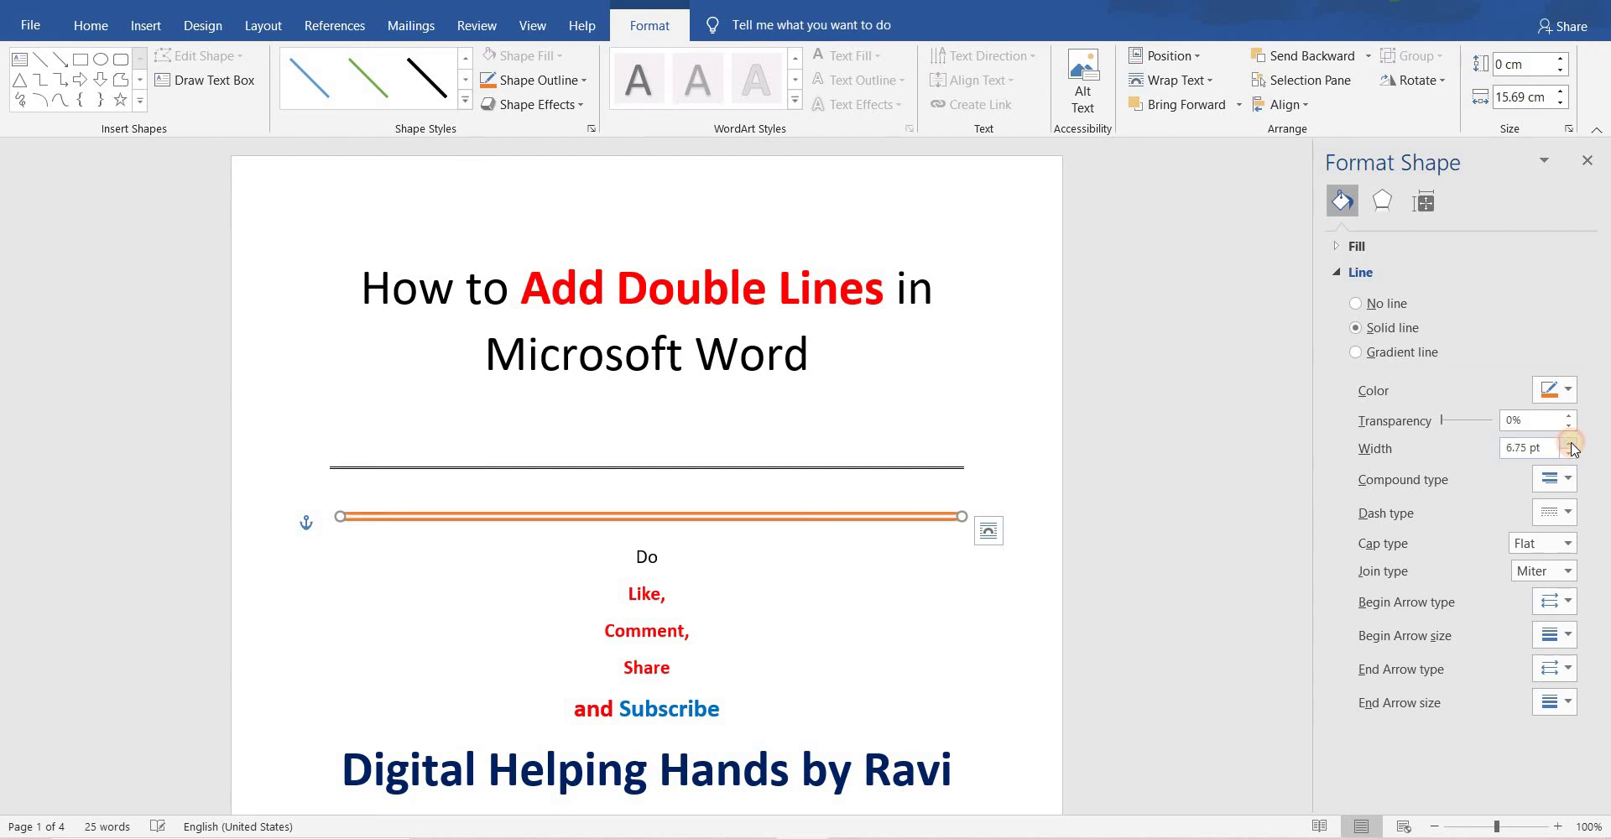
click(1570, 444)
click(1570, 444)
click(1570, 444)
click(1570, 444)
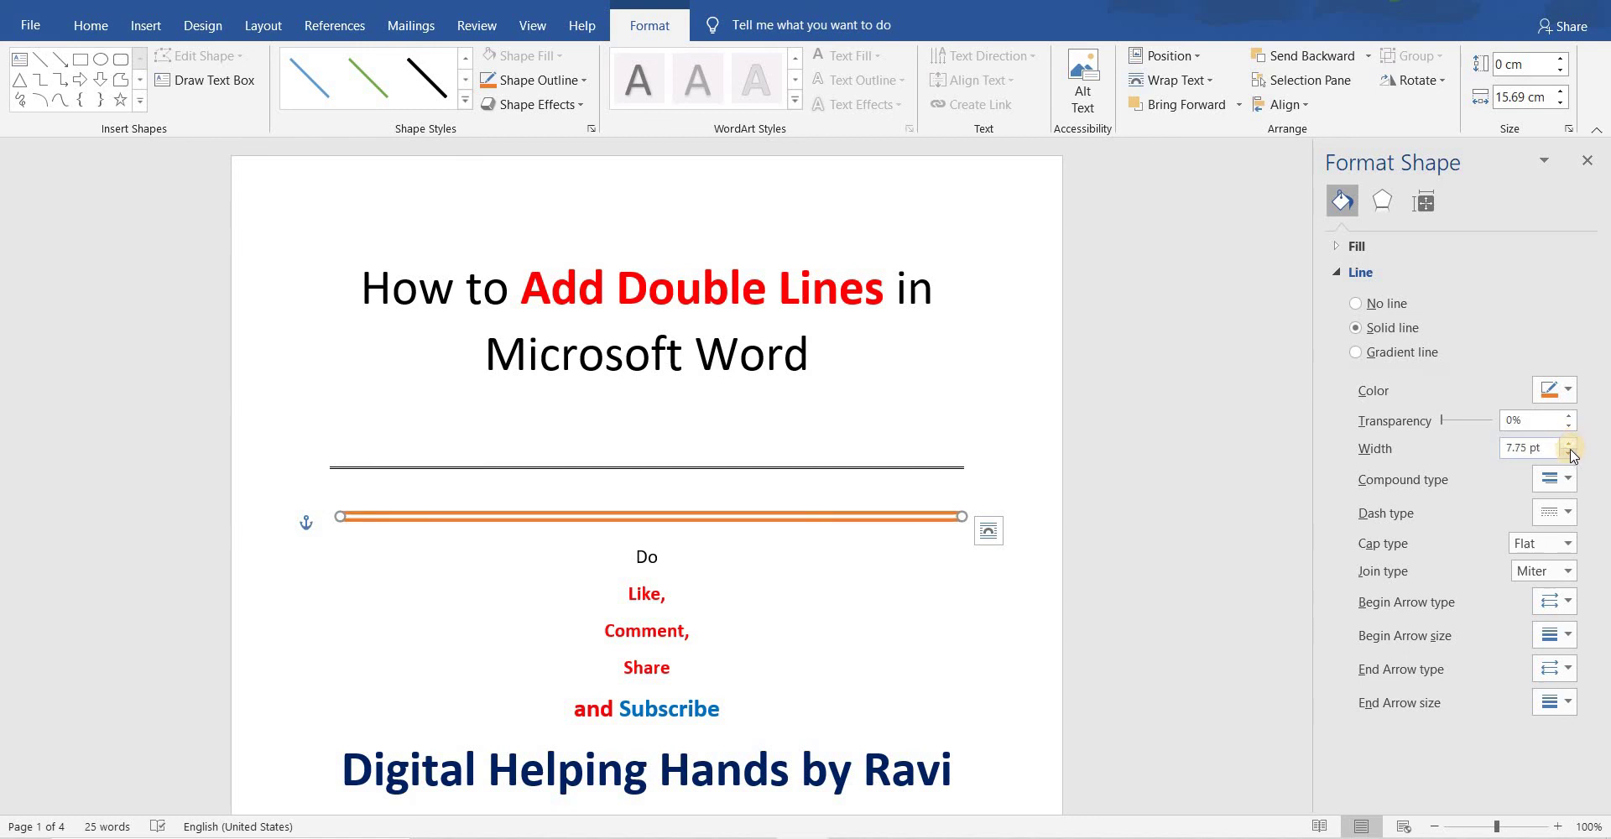
click(1569, 459)
click(1569, 454)
click(1569, 454)
click(1569, 454)
click(1569, 454)
click(1569, 454)
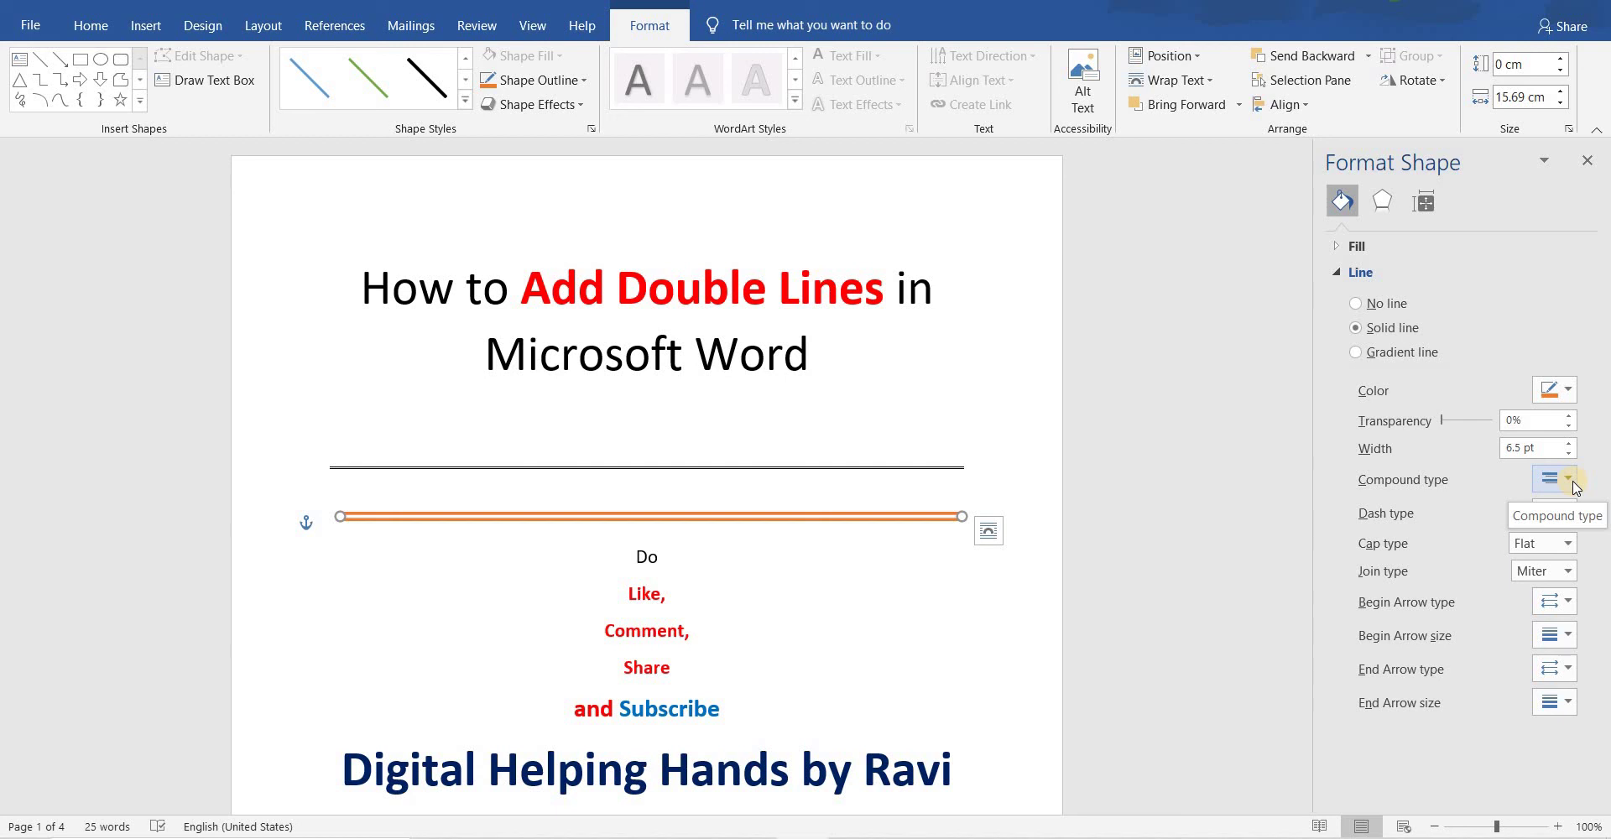
Change the 6.5 pt orange line's compound type to Thick Thin
click(1570, 480)
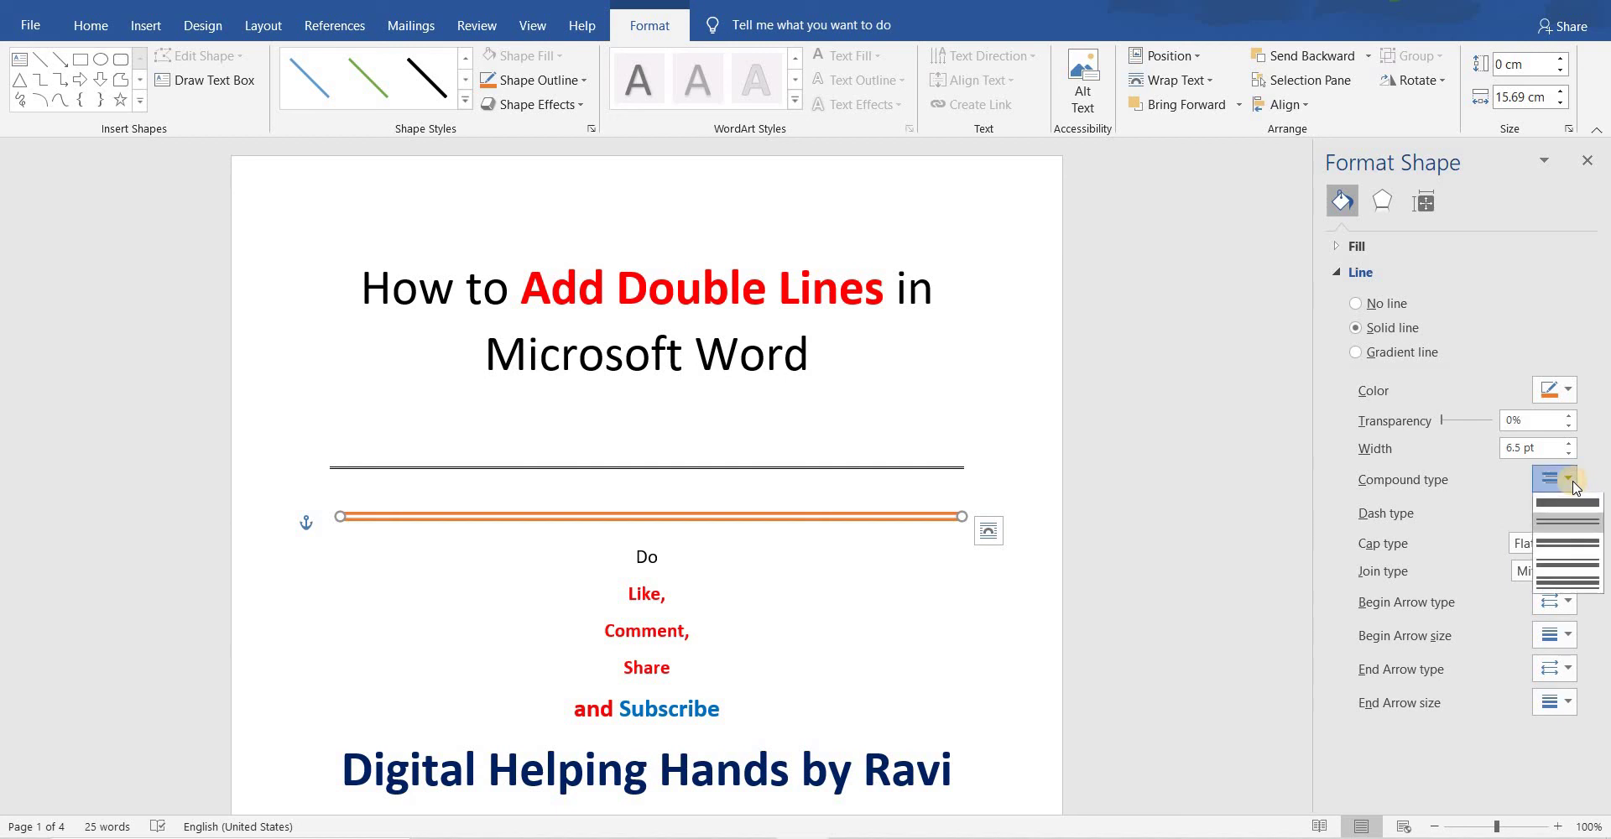
click(1580, 545)
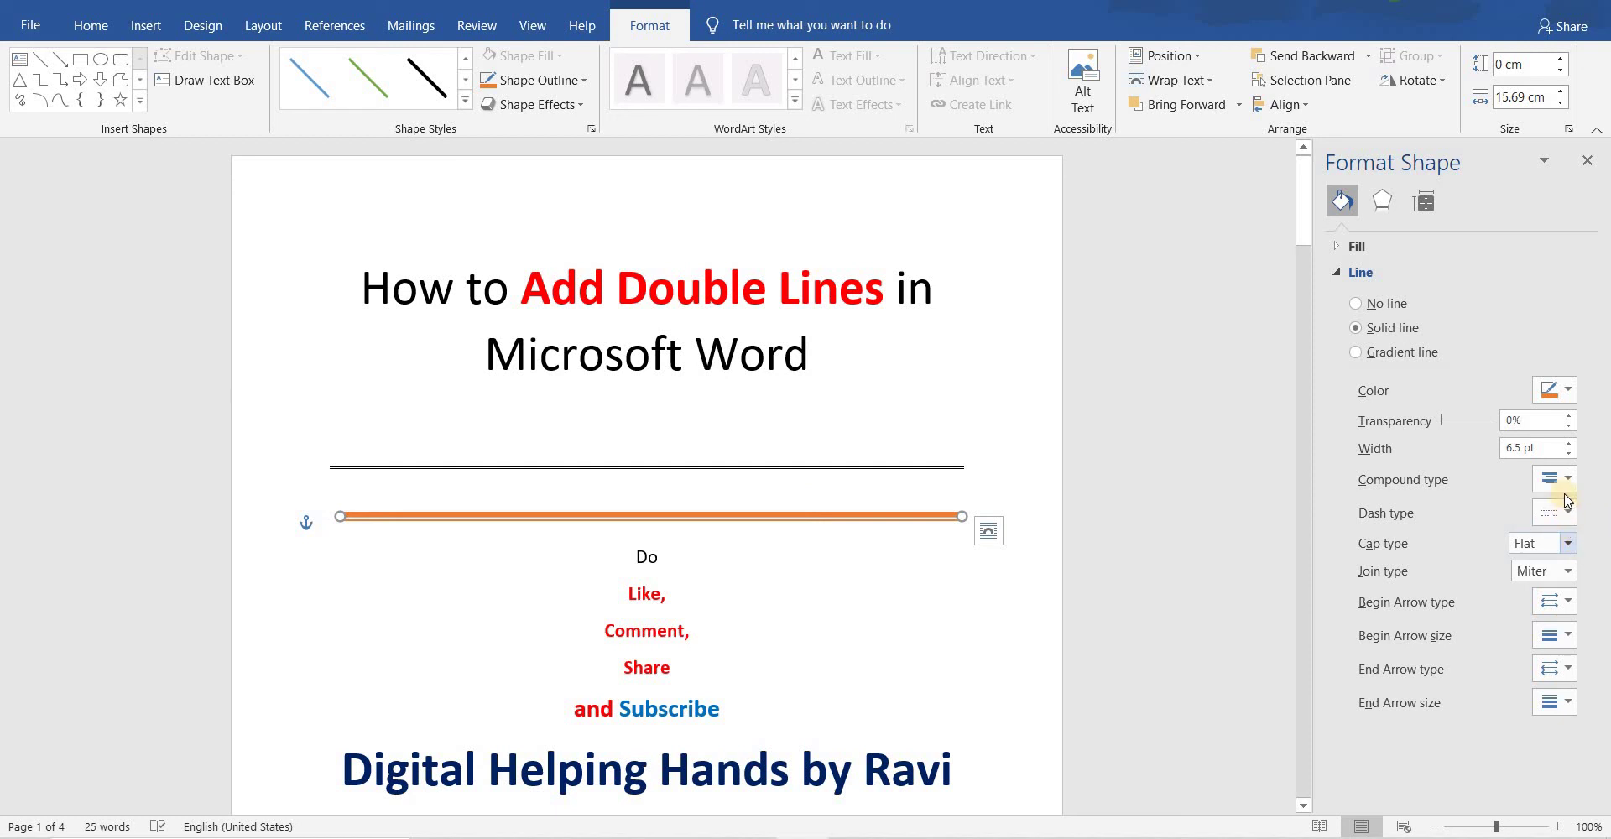